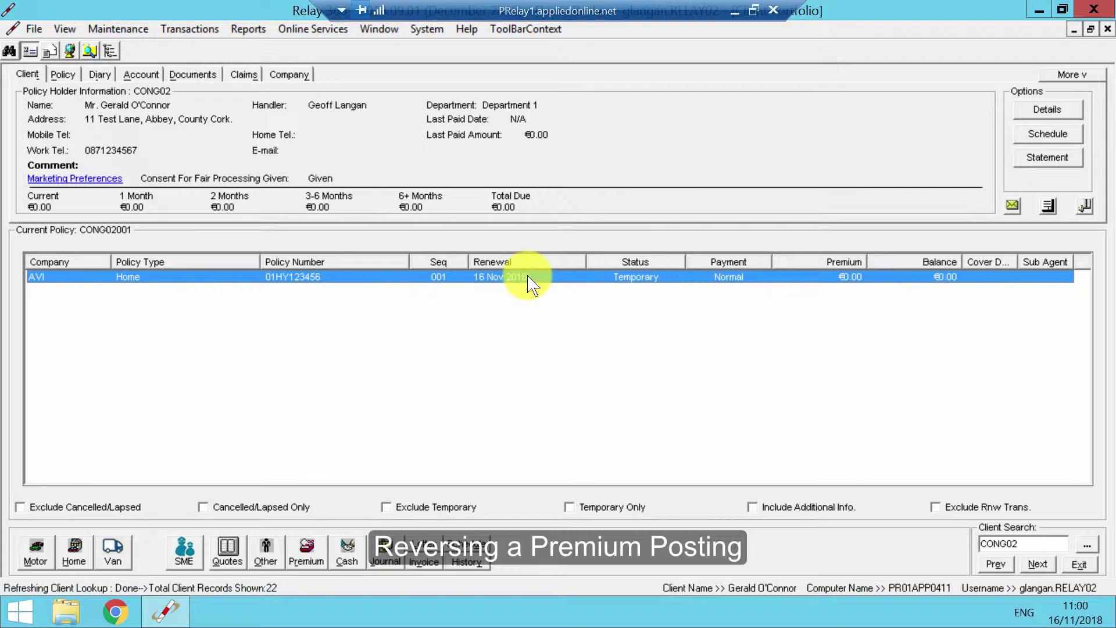
Step: Post a New Business premium on the Home policy with gross premium 400.00, commission rate 7.50 and BK fee 50.00
right_click(607, 337)
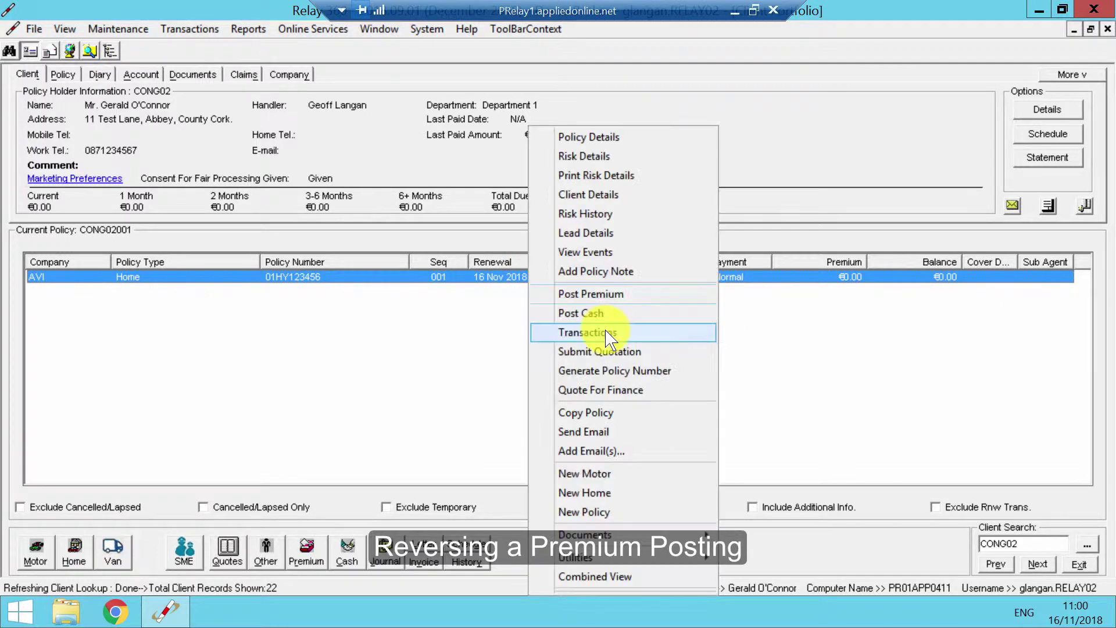
left_click(609, 295)
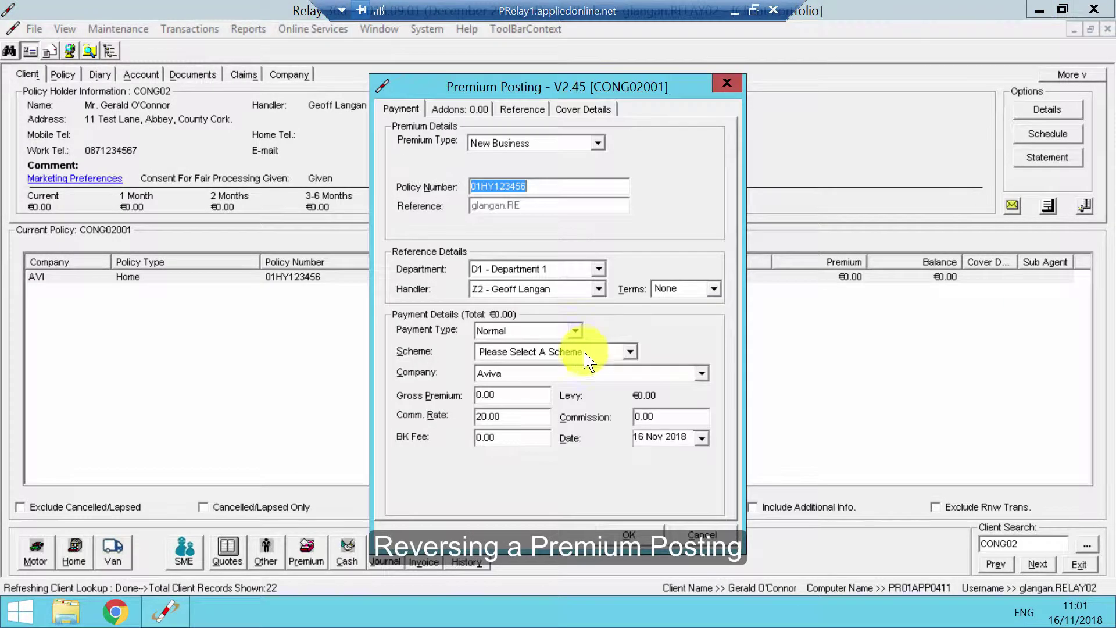
left_click(528, 393)
type("400.00")
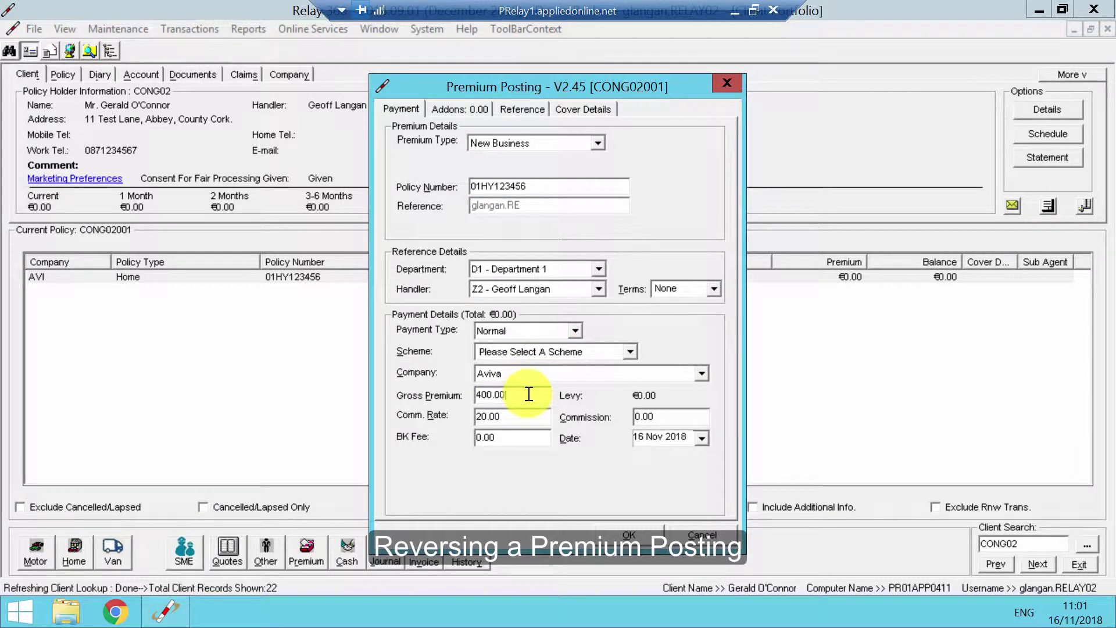
key("Tab")
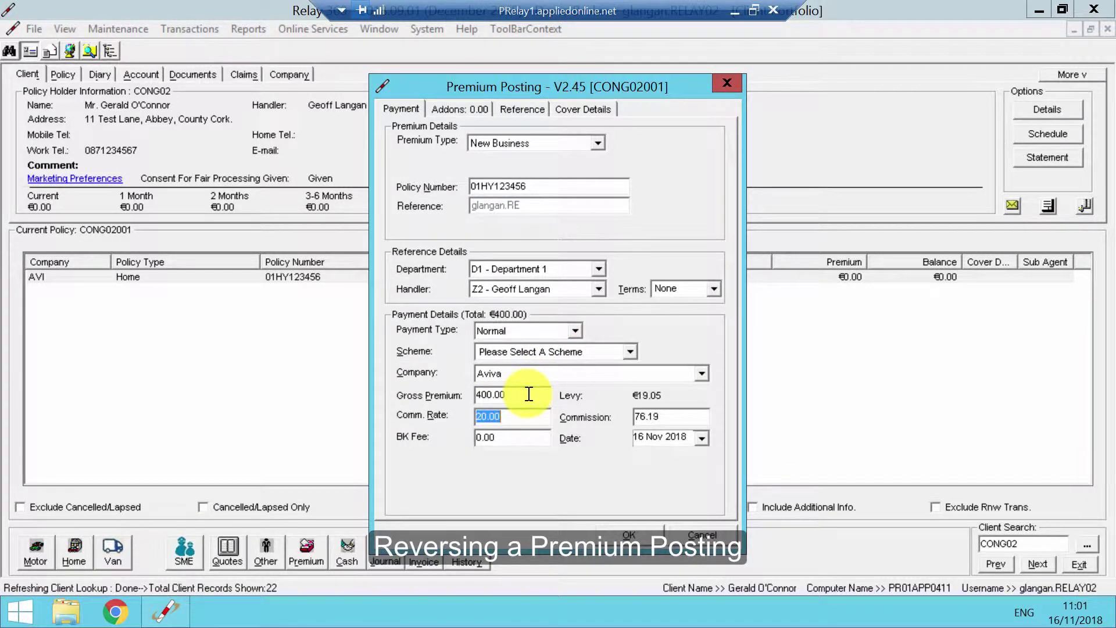
type("7.50")
key("Tab")
type("50.00")
key("Tab")
left_click(629, 526)
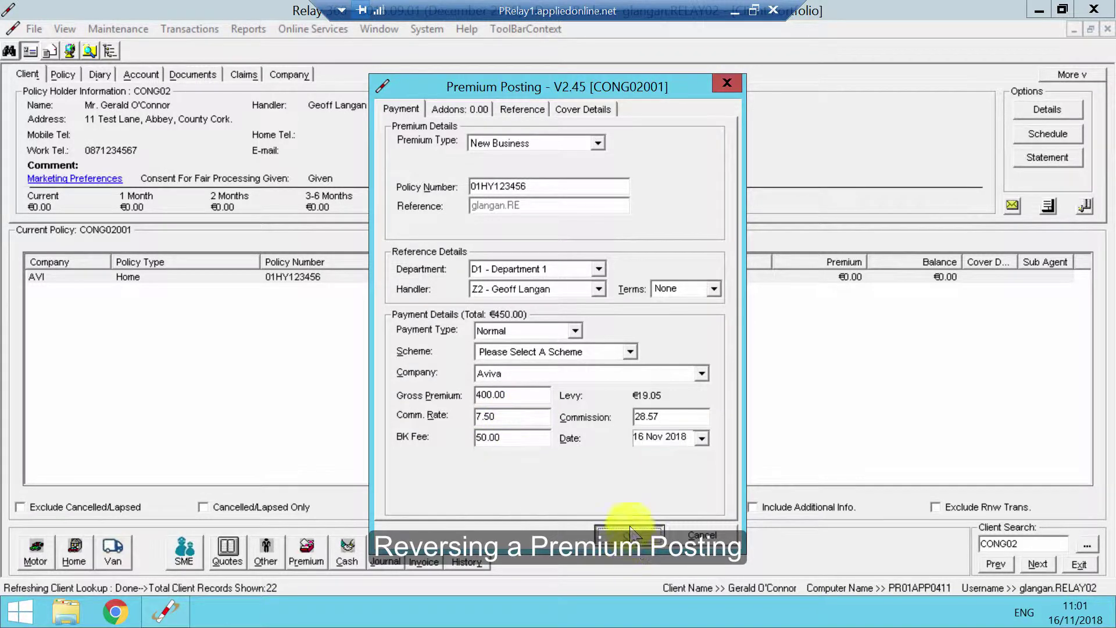
left_click(697, 352)
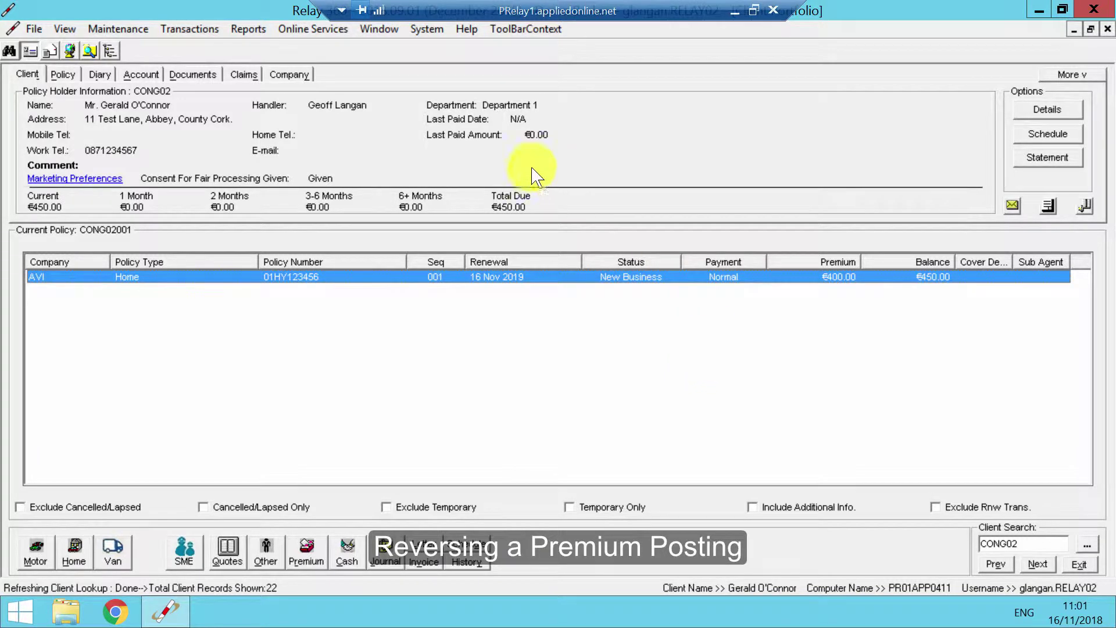
Step: Mark the €450.00 New Business entry in the client's account as posted in error, and return to the Home policy in the client overview
left_click(144, 74)
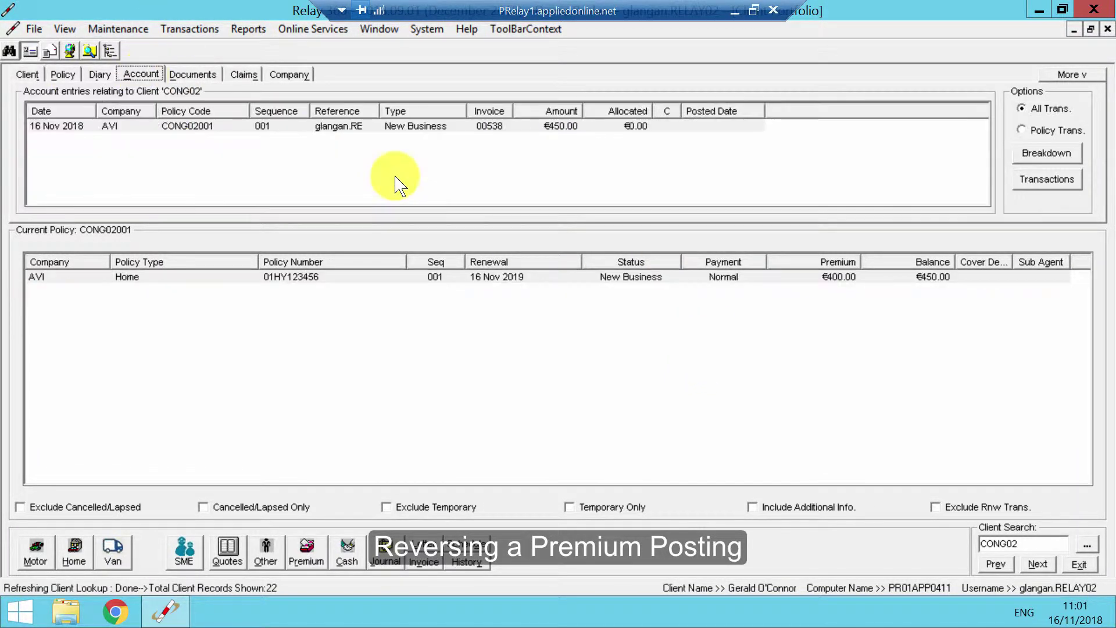
right_click(470, 136)
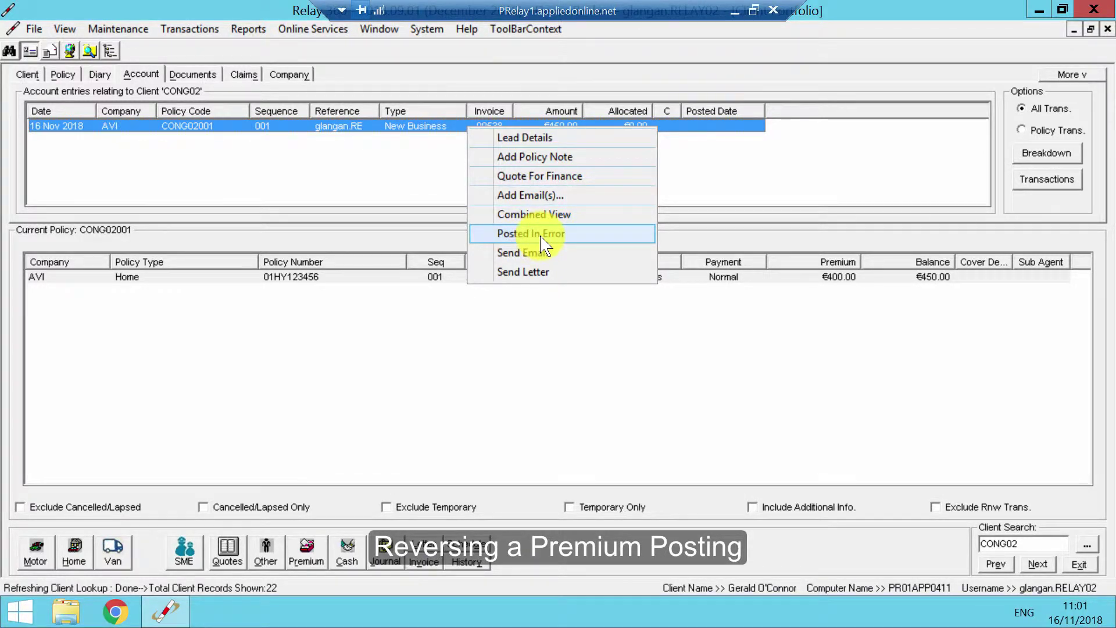
left_click(542, 235)
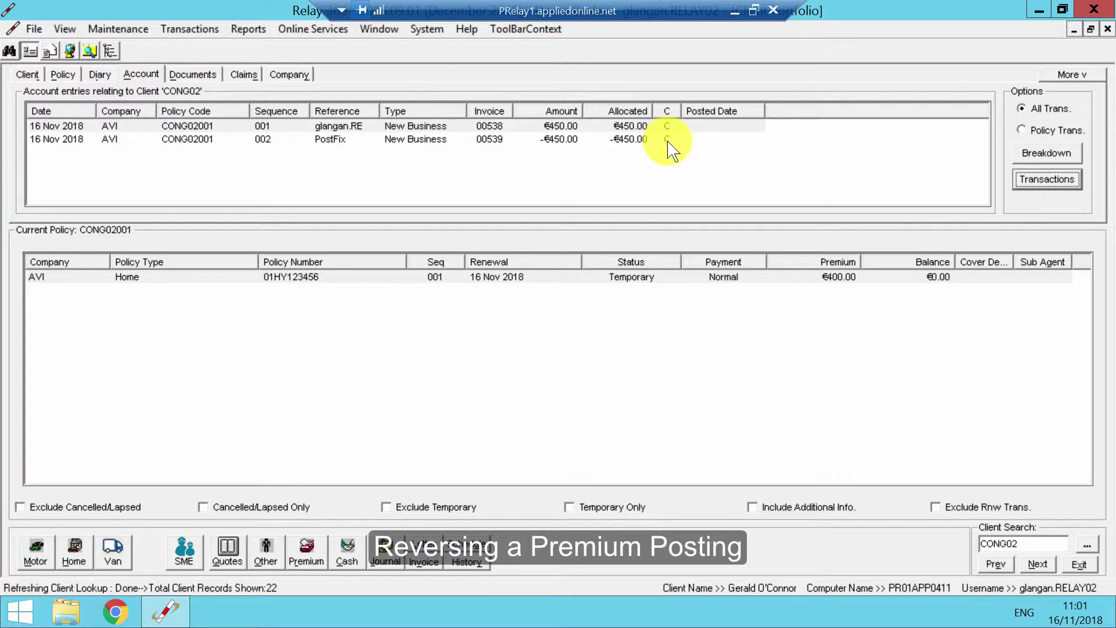
left_click(27, 74)
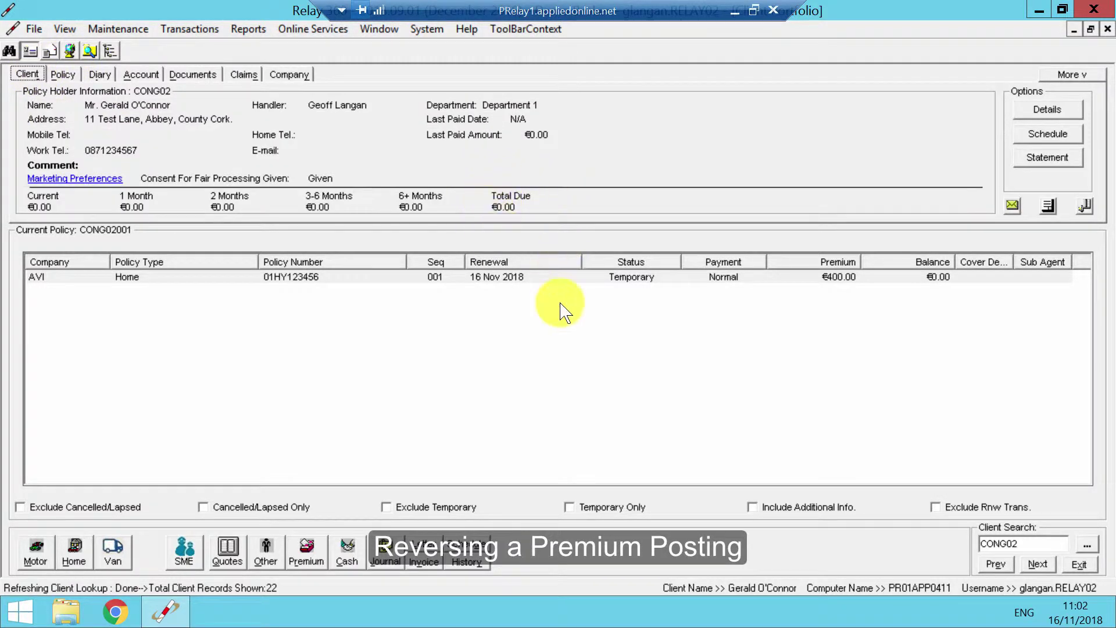
left_click(626, 284)
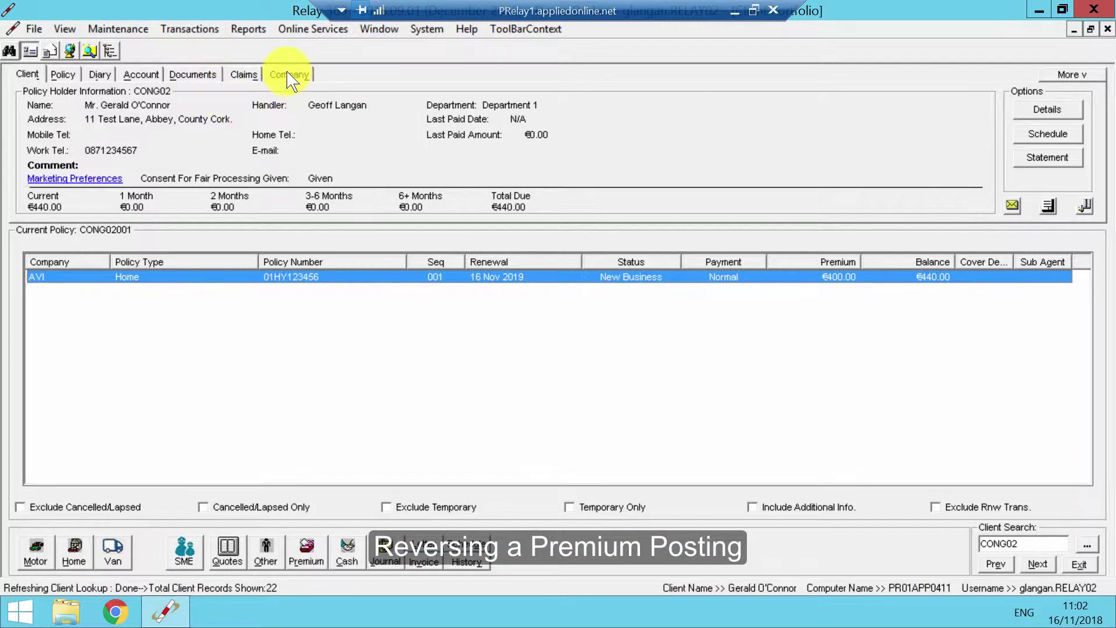
Step: Compare the client's company account and client account entries, and open the actions for the latest New Business company entry
left_click(289, 73)
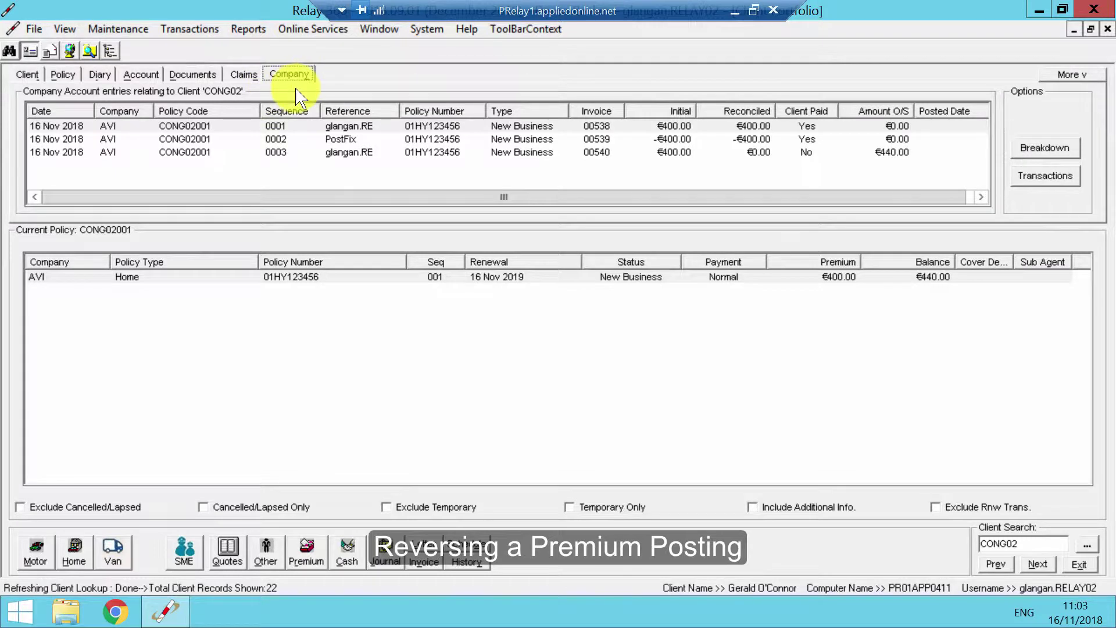
left_click(141, 74)
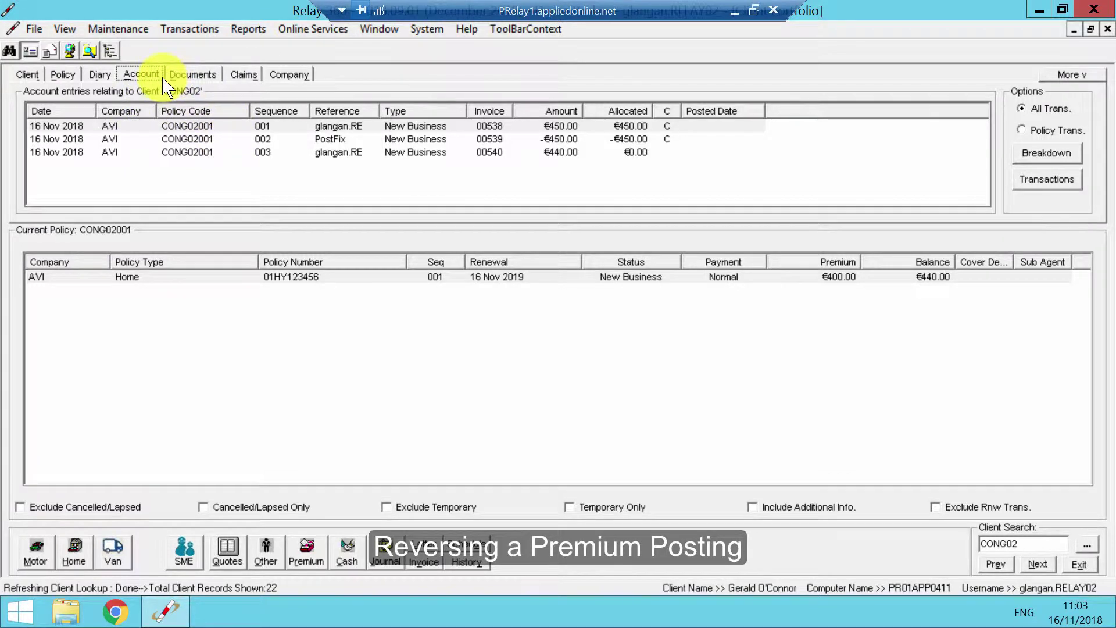
left_click(289, 74)
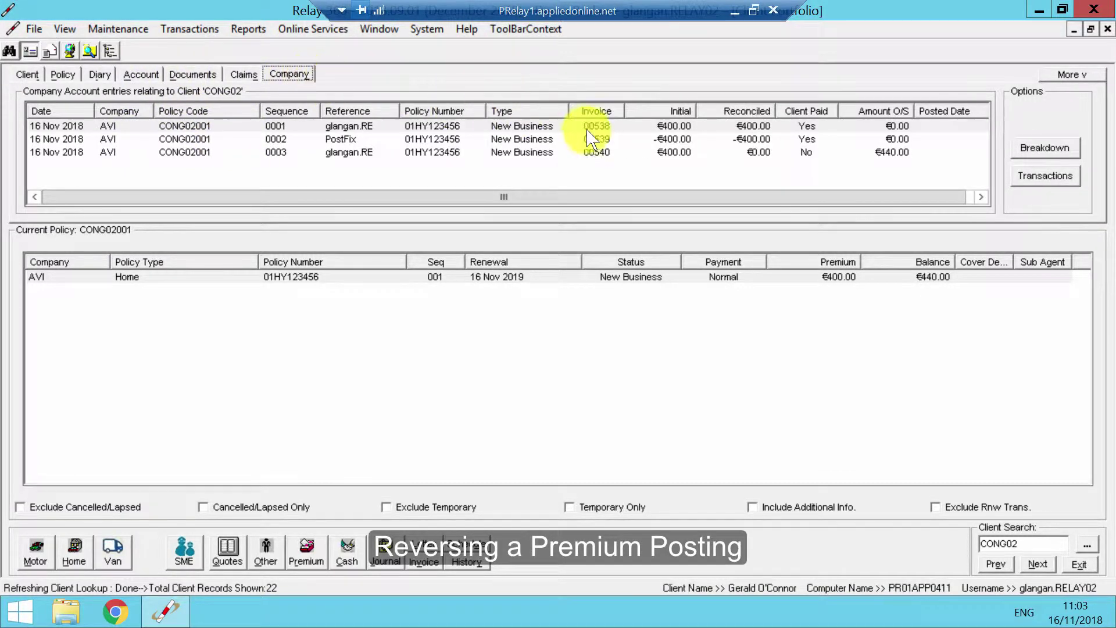
right_click(569, 154)
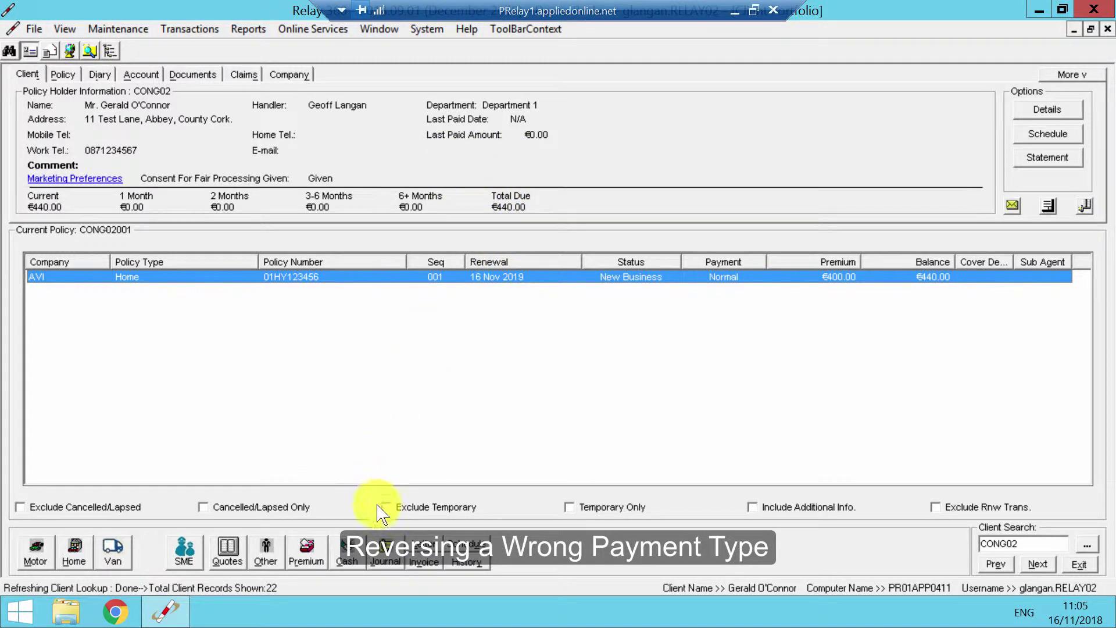
Step: Post a cash payment of 440.00 for the client and allocate it against the outstanding New Business transaction
left_click(348, 549)
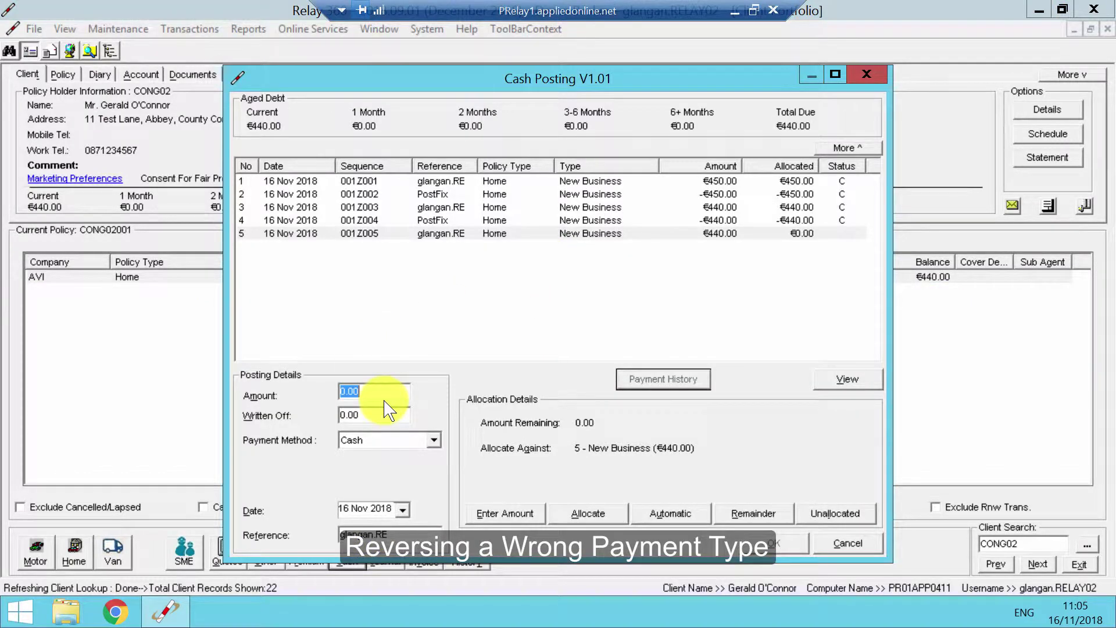
type("440.00")
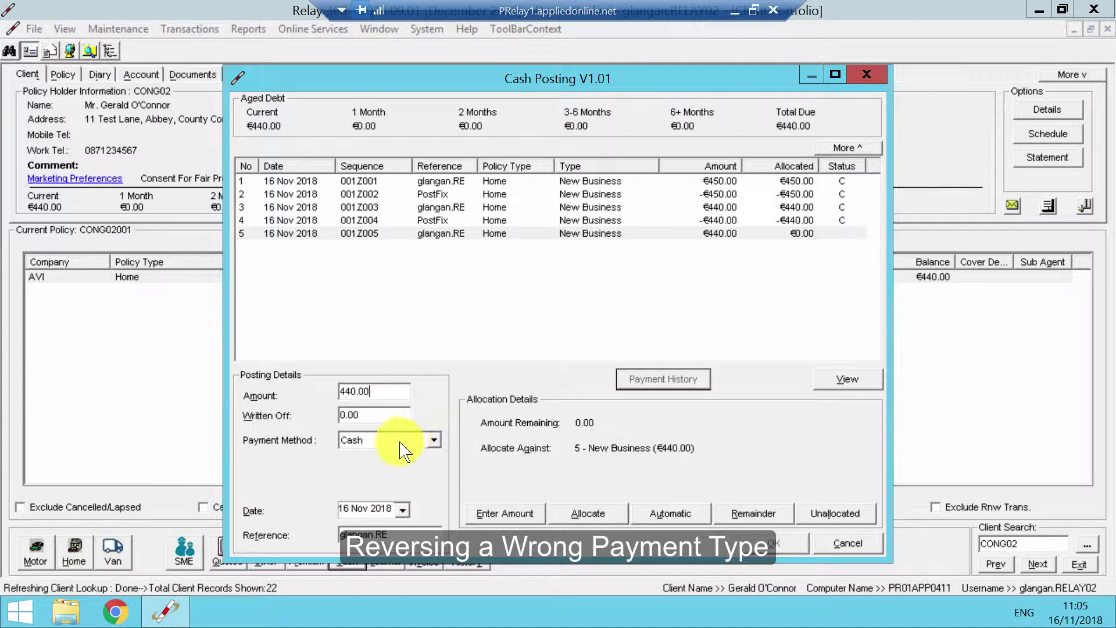
left_click(590, 512)
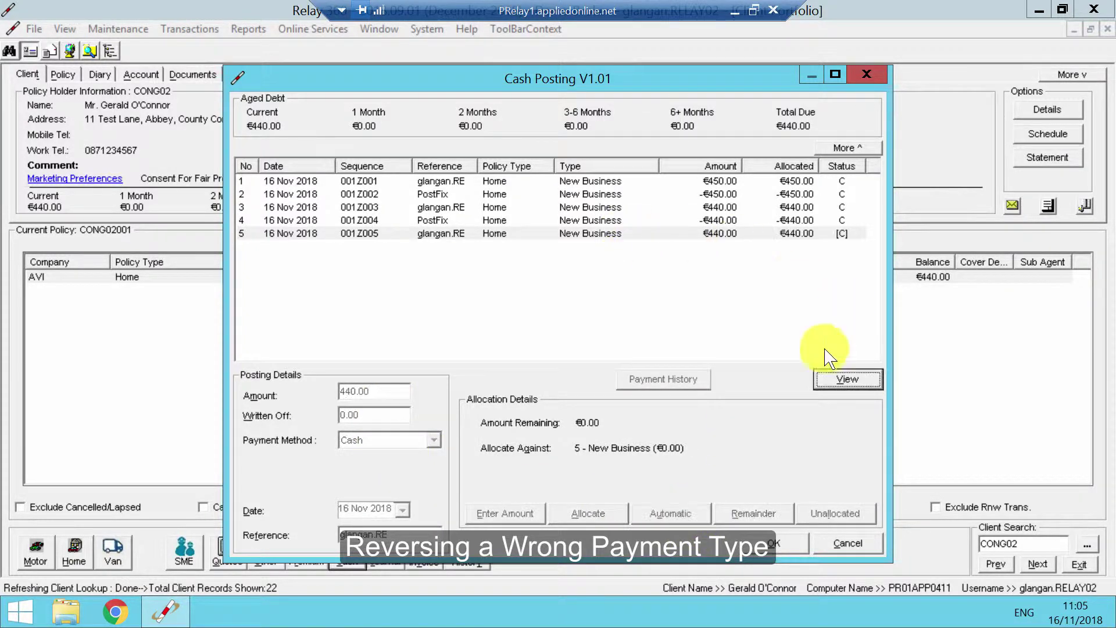
left_click(776, 543)
left_click(644, 366)
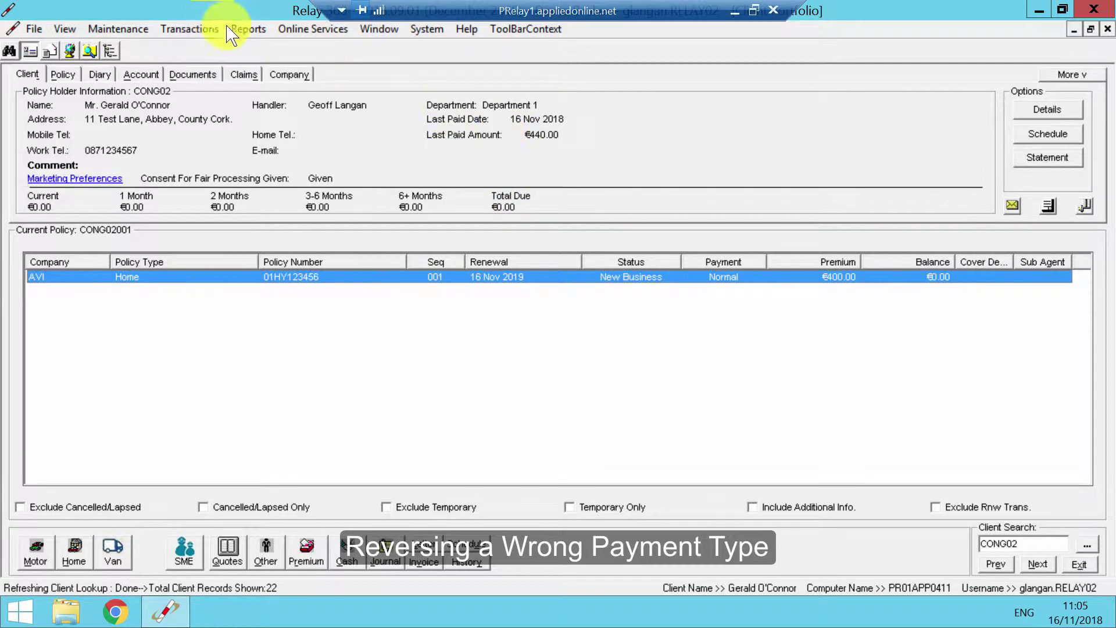
Step: Preview the full-details Cash Book report for posted date 16/11/2018 and check the cash receipt, leaving the preview when finished
left_click(249, 28)
mouse_move(274, 107)
left_click(480, 126)
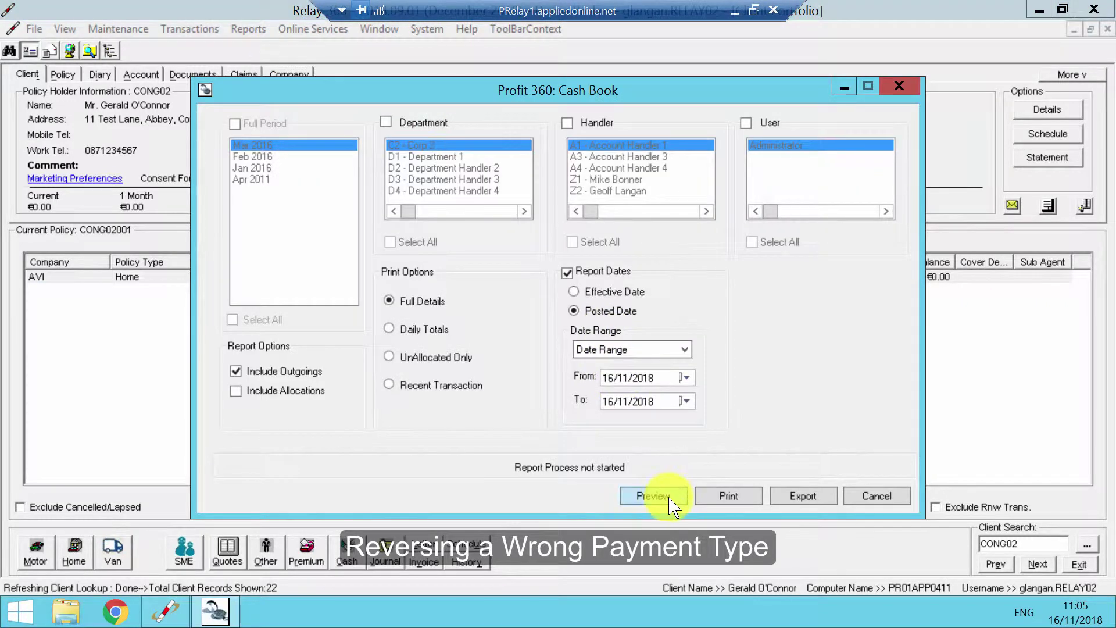
left_click(653, 495)
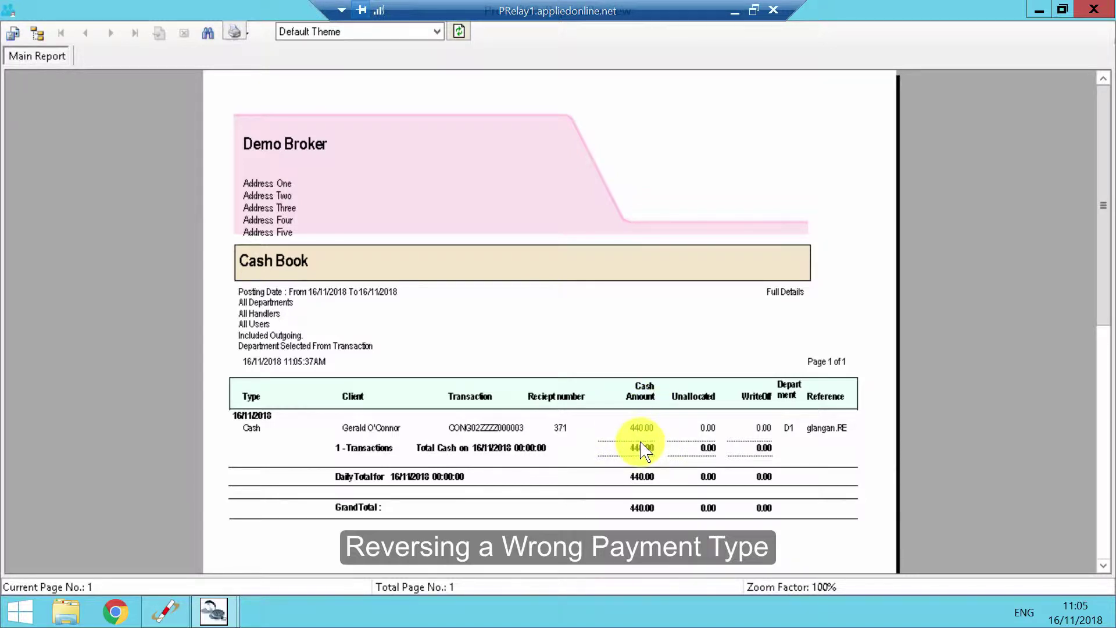
left_click(1093, 10)
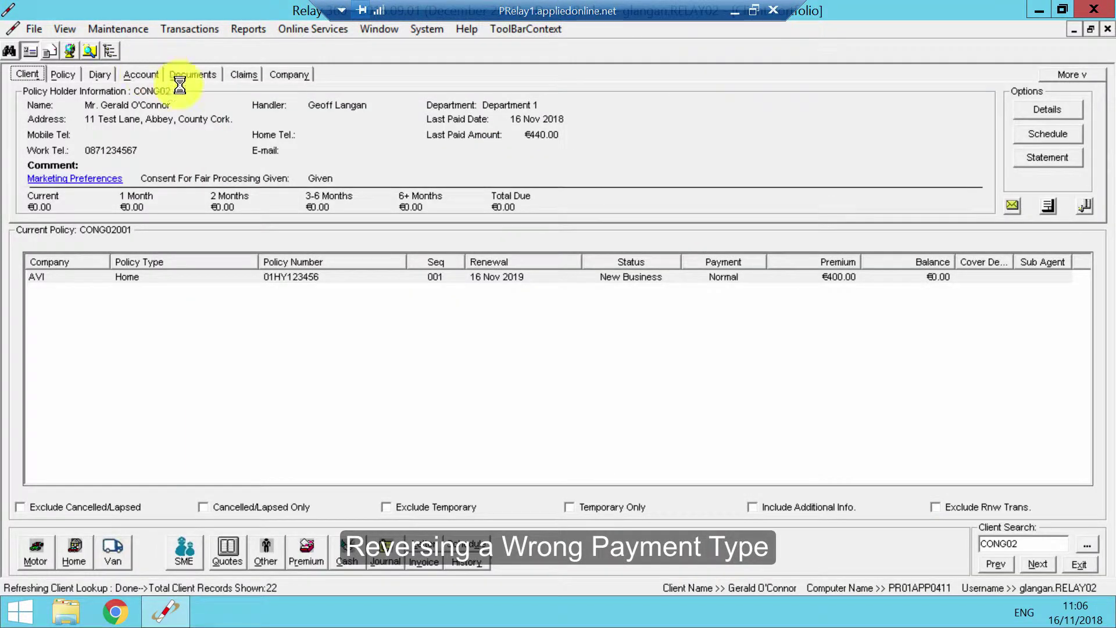
Step: Try to mark the -€440.00 Cash entry in the client's account as posted in error
left_click(485, 192)
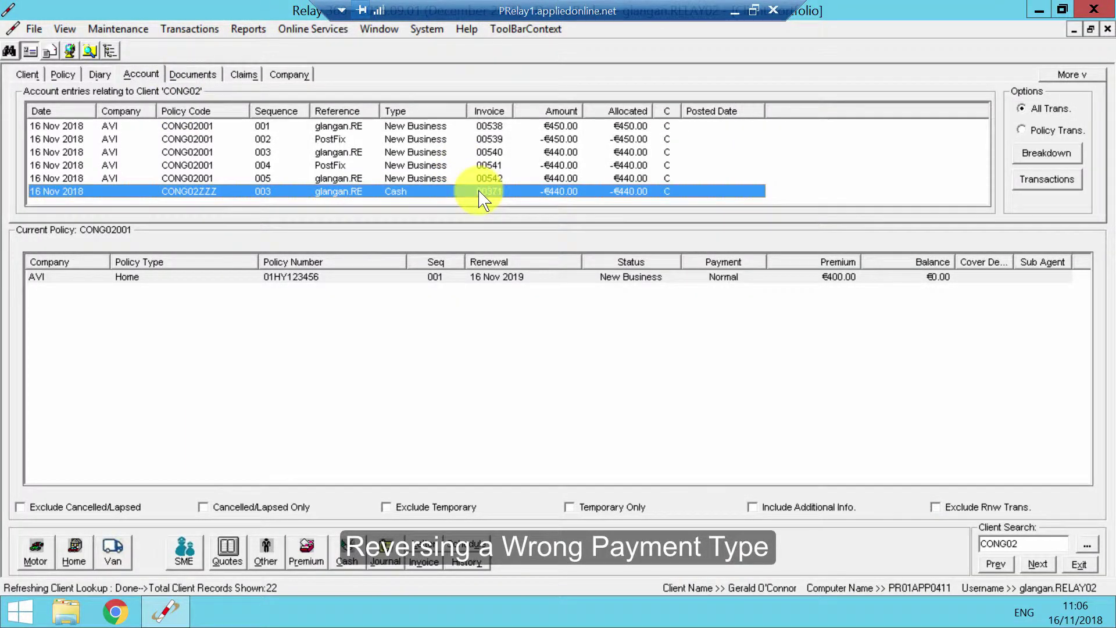
right_click(479, 192)
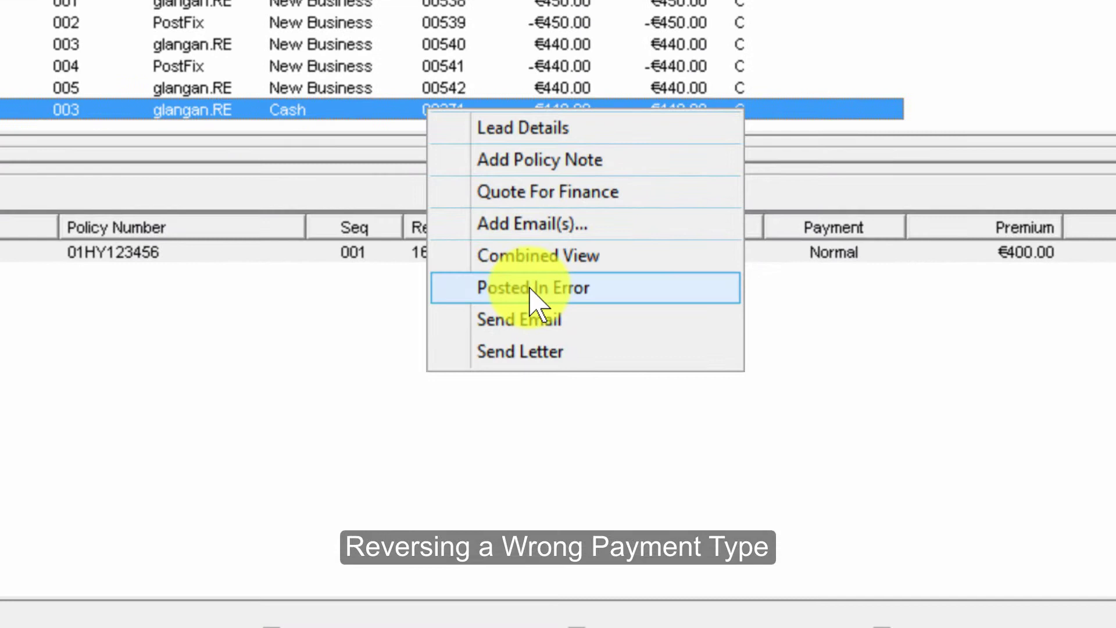
left_click(539, 295)
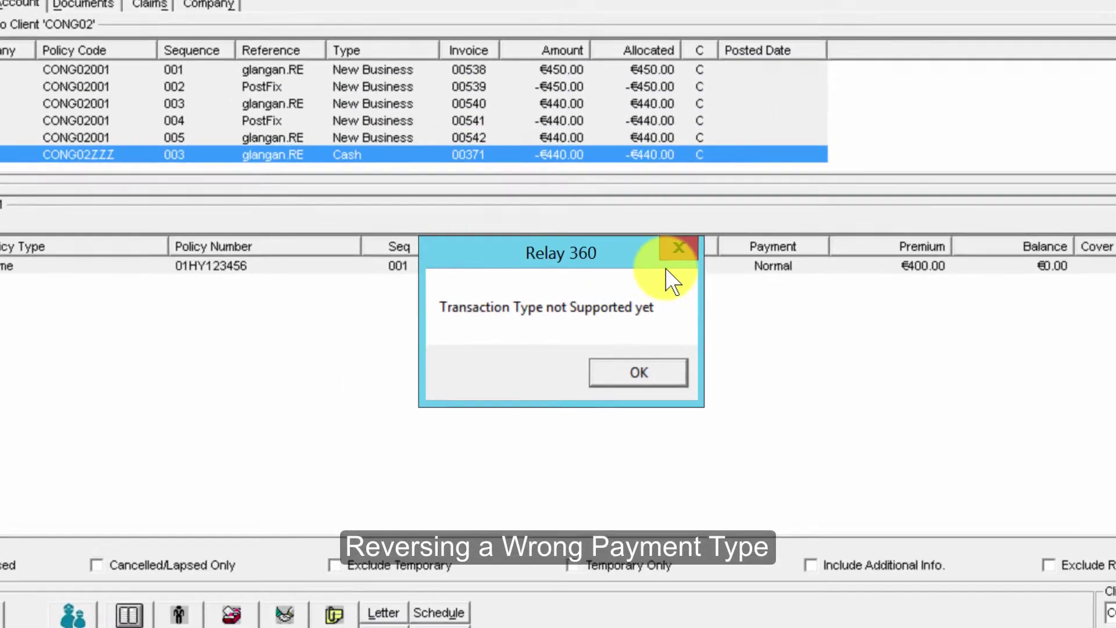
left_click(743, 212)
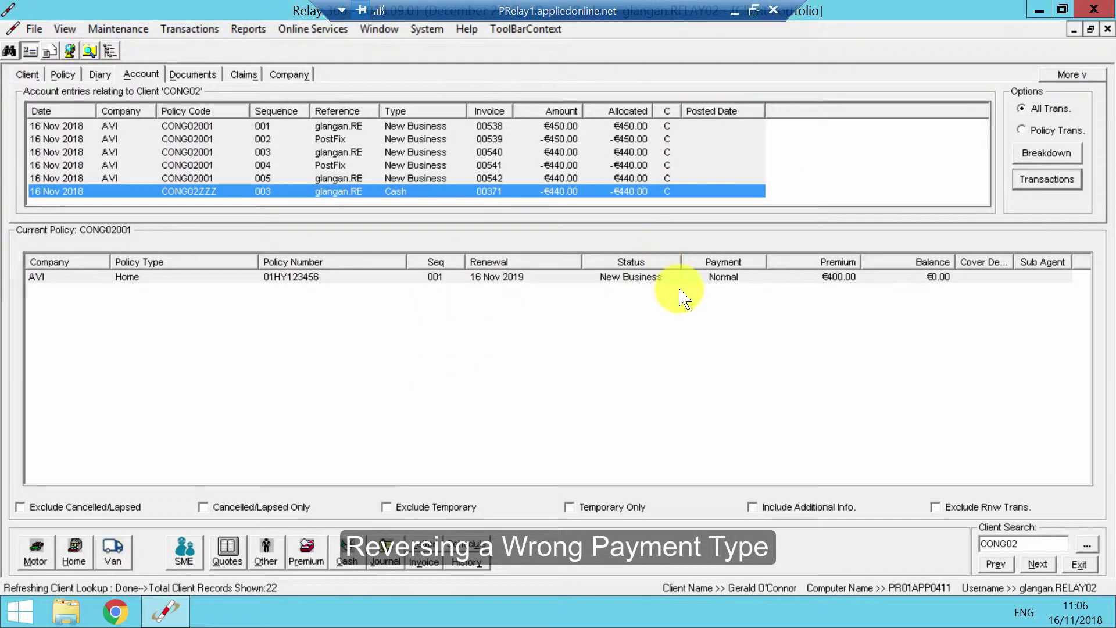
Step: Start a Batch Posting record for a cash posting and enter the client's code, keeping Cash as the payment method
left_click(29, 74)
left_click(192, 29)
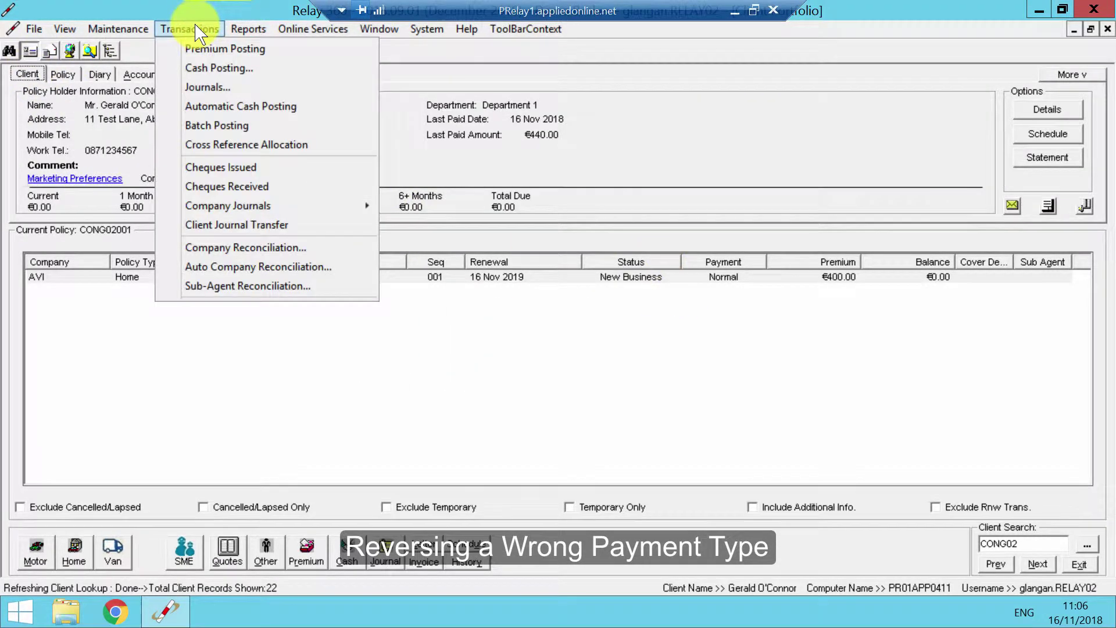
left_click(215, 125)
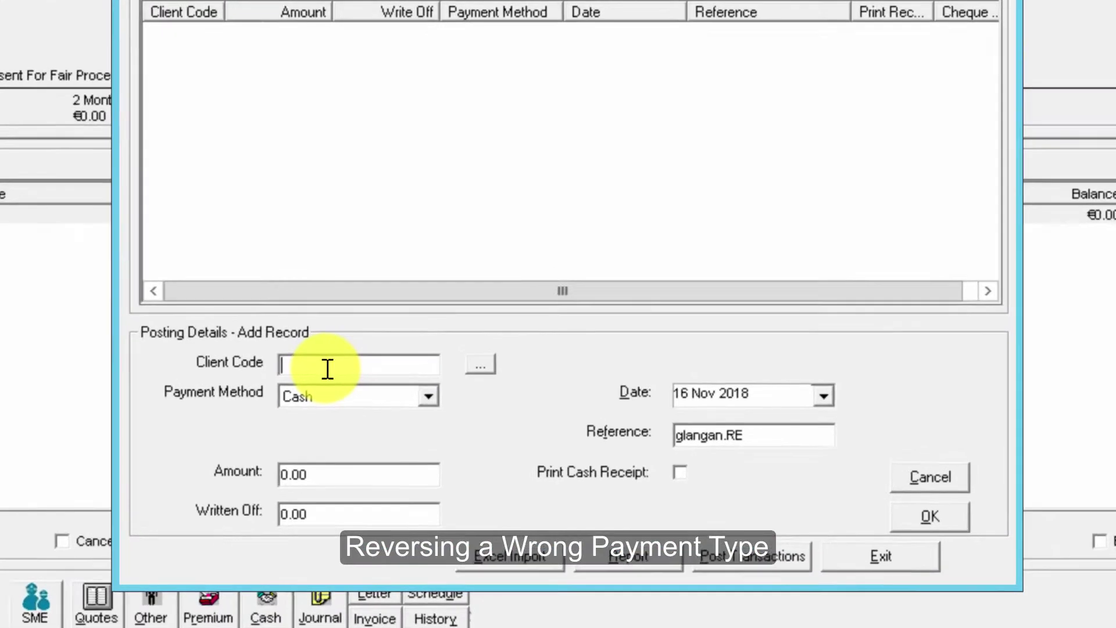
type("CONG")
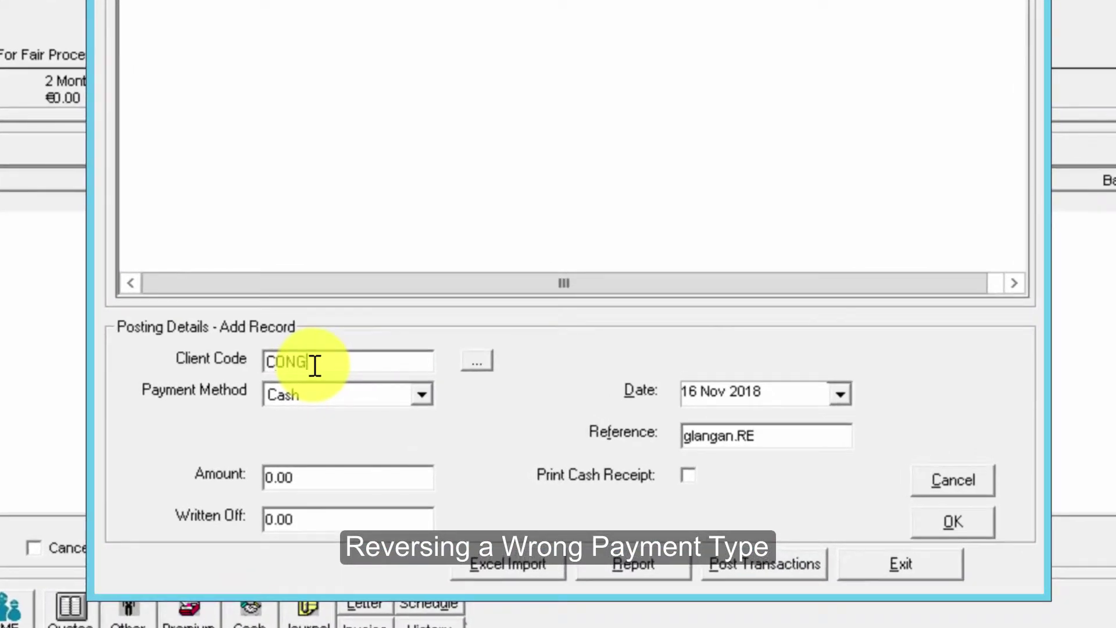
type("02")
key("Tab")
key("Tab")
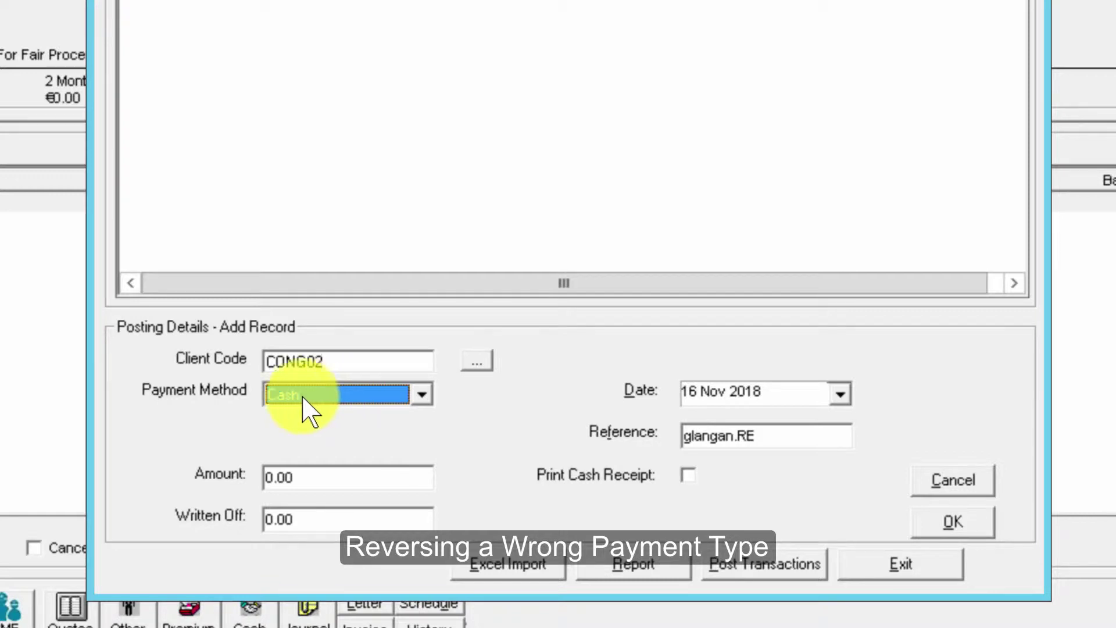
Step: Set the record's amount to -440.00, keep the date 16 Nov 2018, and add it to the batch
left_click(319, 479)
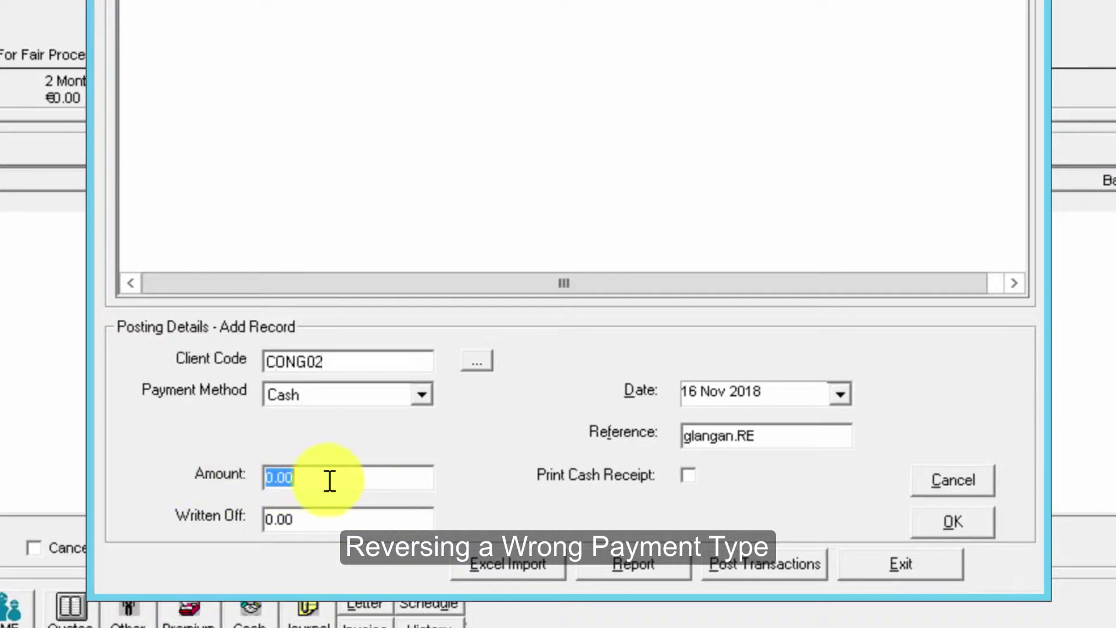
type("-440.00")
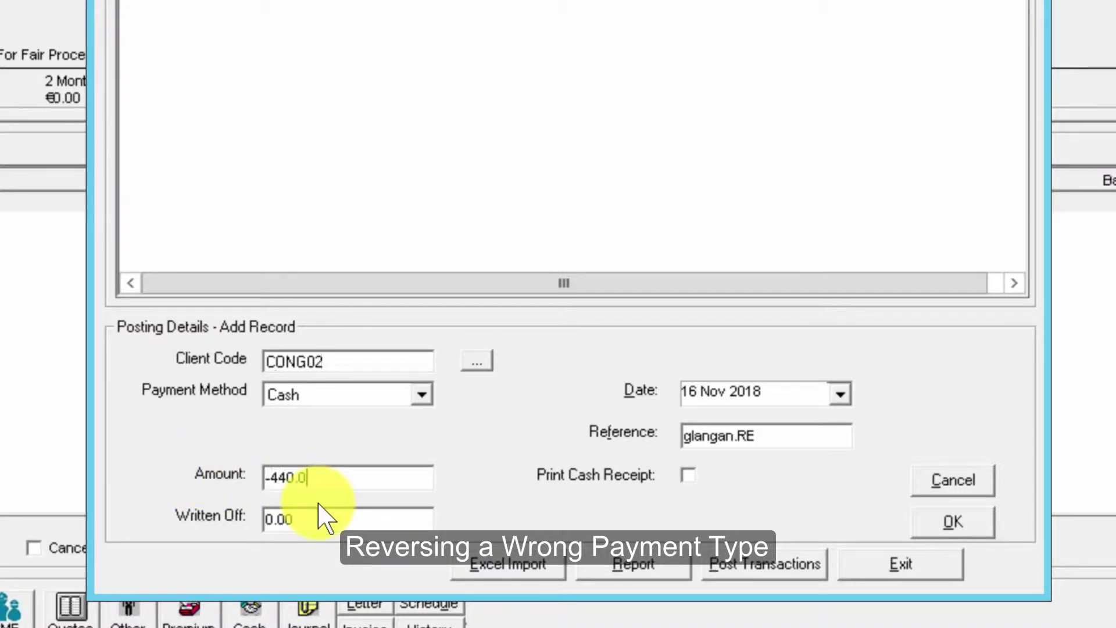
key("Tab")
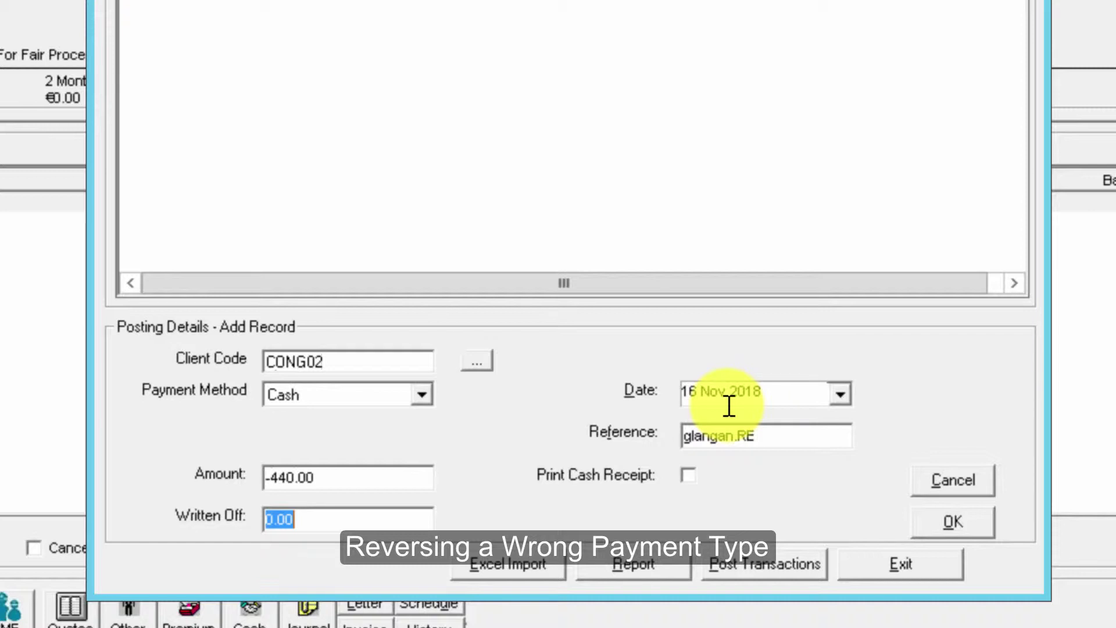
left_click(840, 395)
left_click(839, 395)
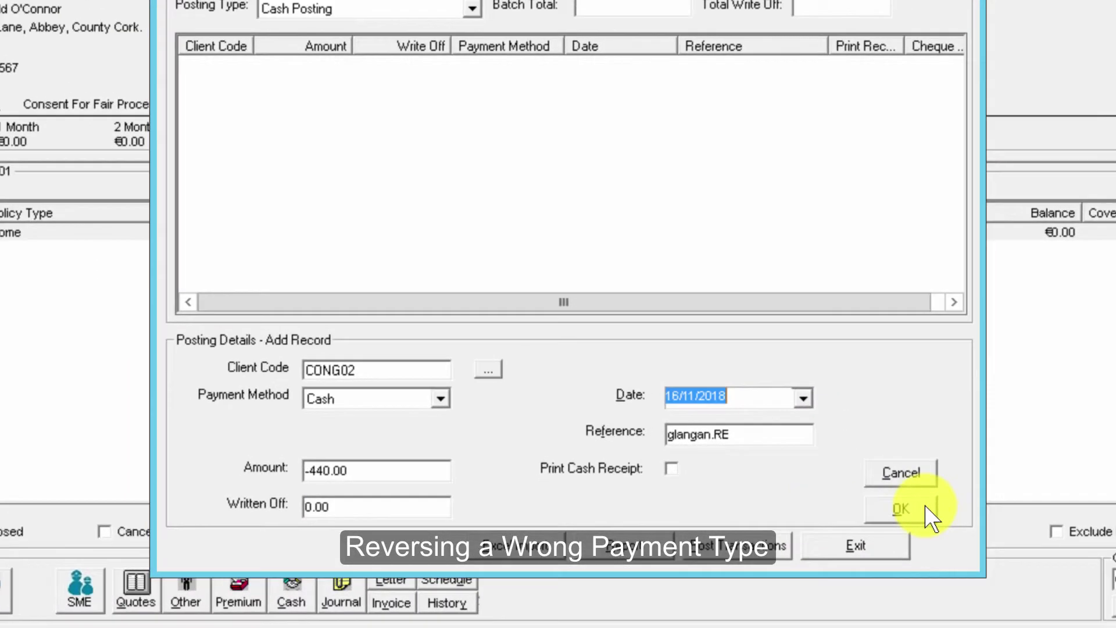
left_click(952, 522)
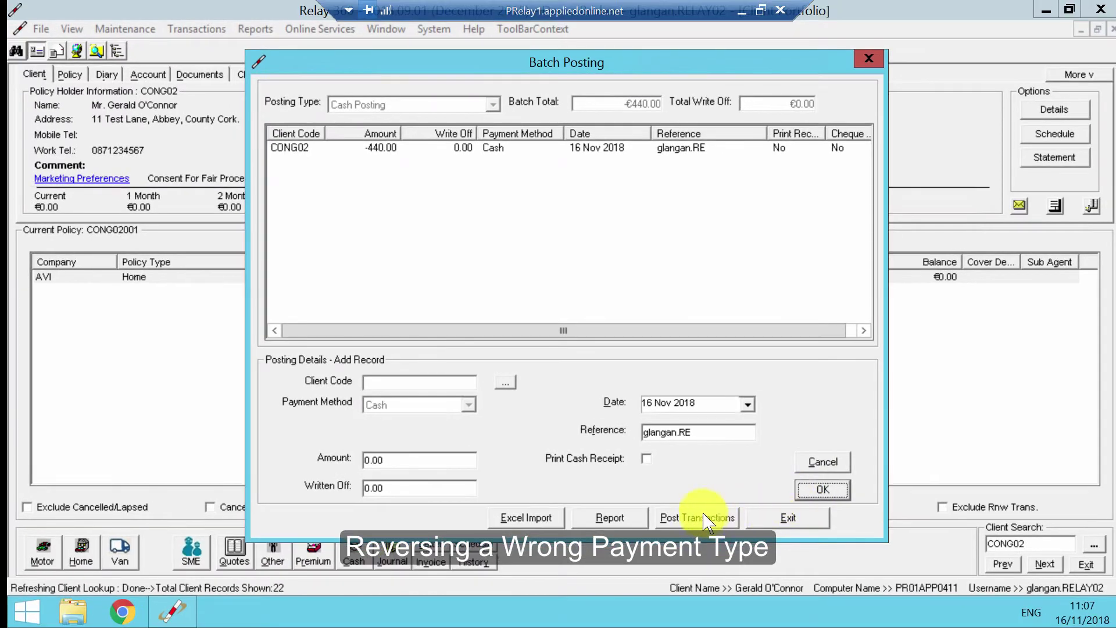
Step: Post the batched cash reversal to the live accounts and refresh the client's record
left_click(710, 519)
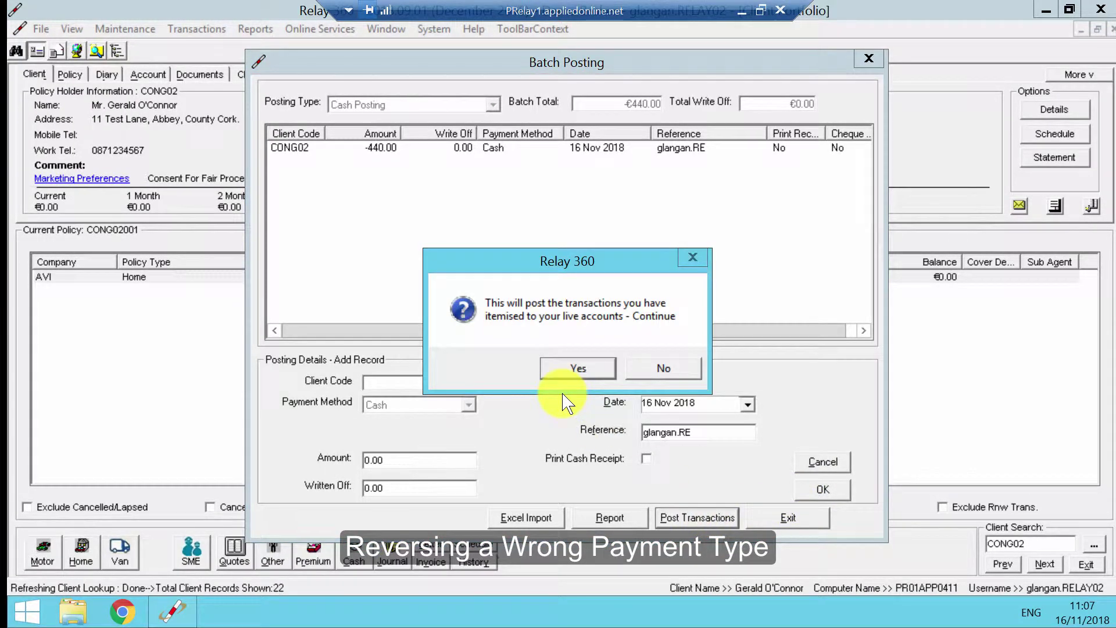
left_click(581, 368)
left_click(694, 389)
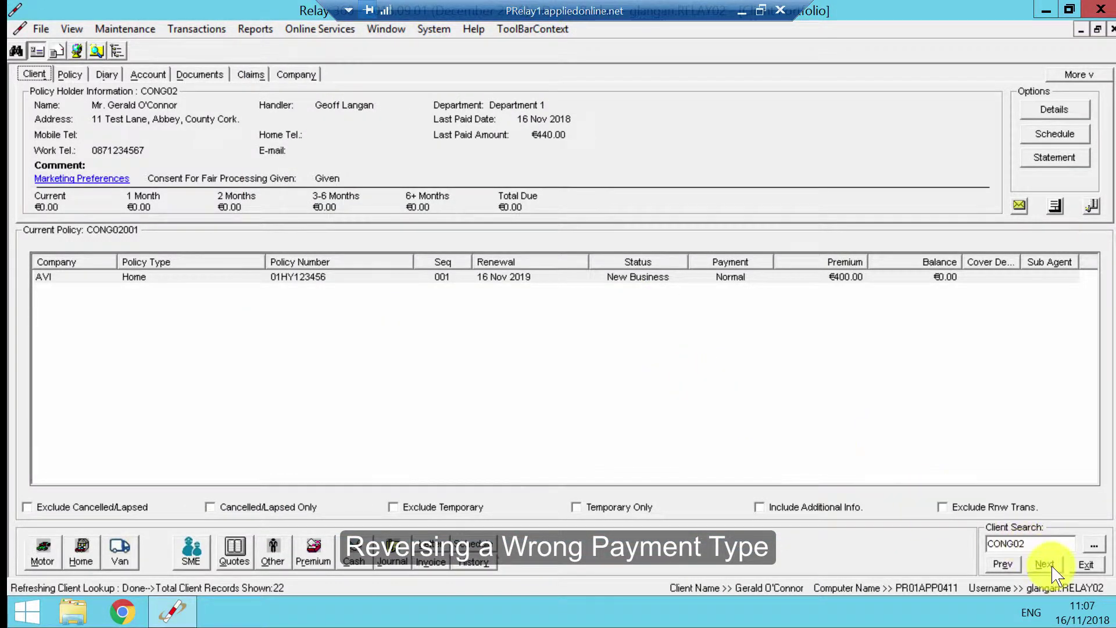
left_click(1002, 563)
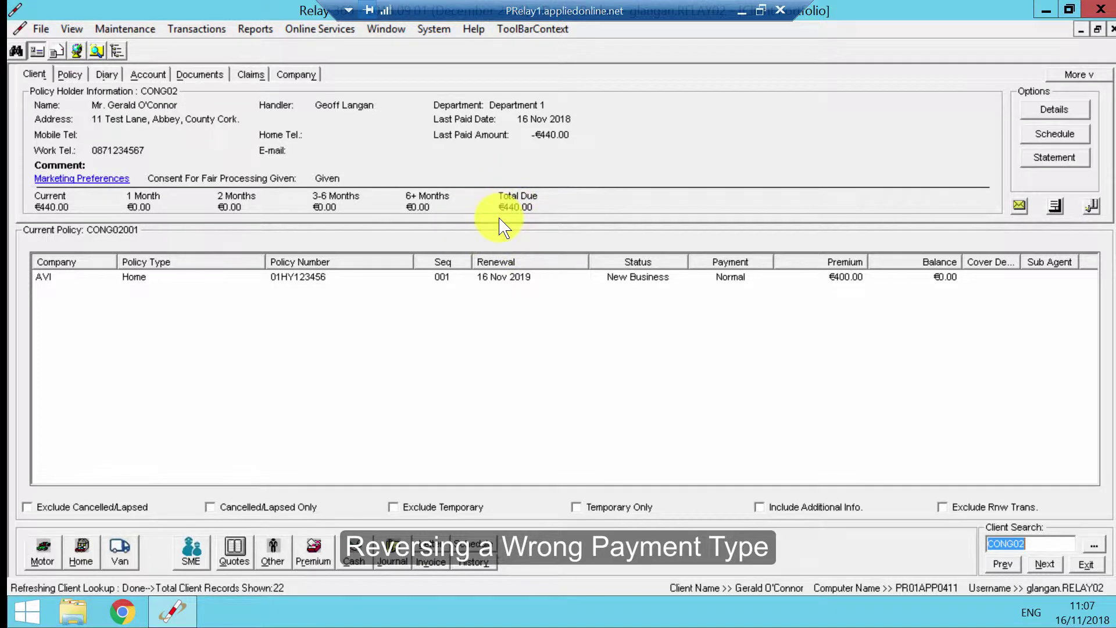
Step: Start a cash posting on the client's Home policy with amount 440.00 and Bank Transfer as the payment method
left_click(503, 279)
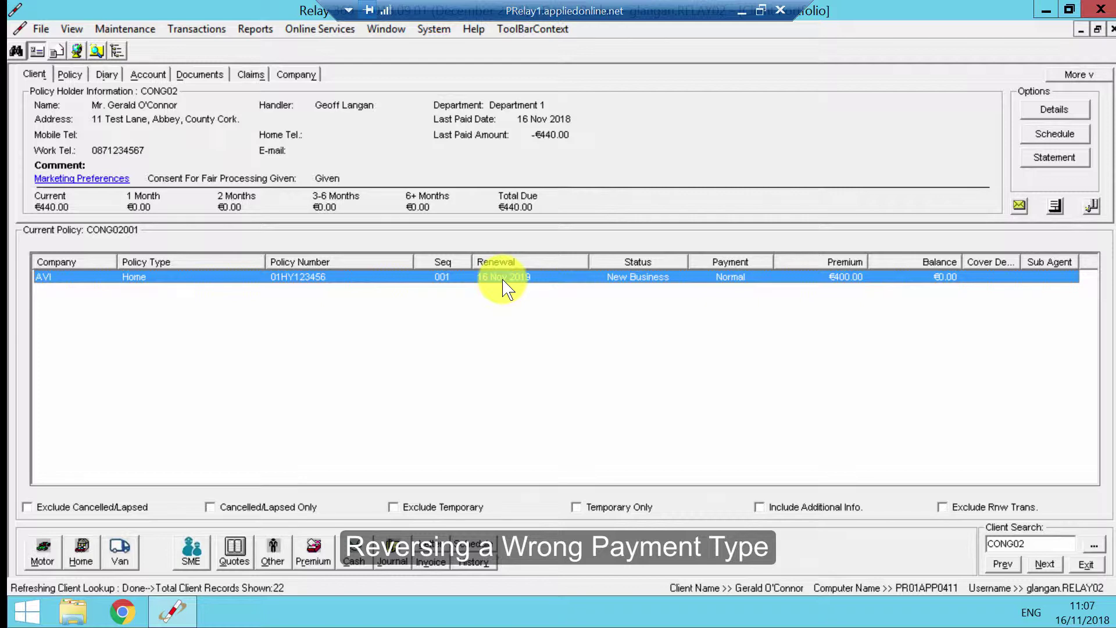
left_click(356, 549)
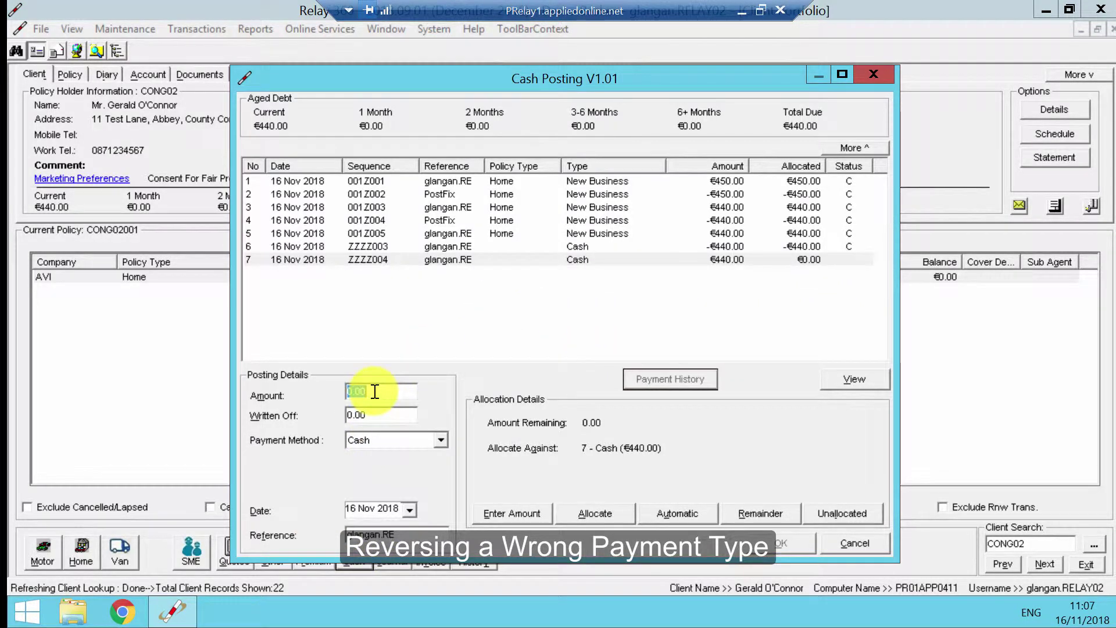
type("440.00")
key("Tab")
key("Tab")
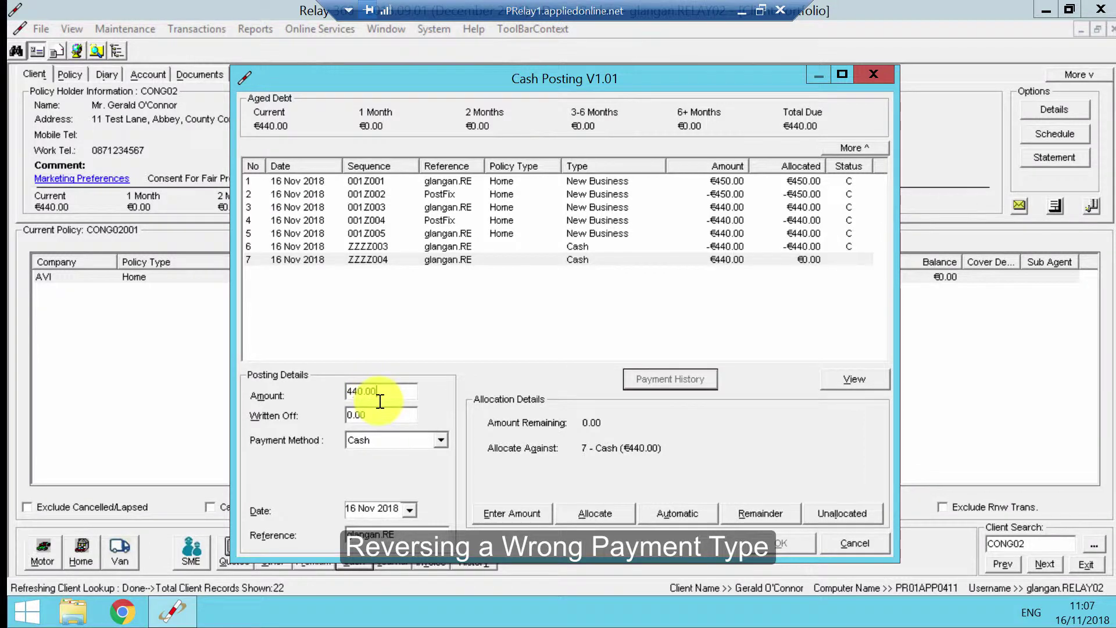
left_click(440, 440)
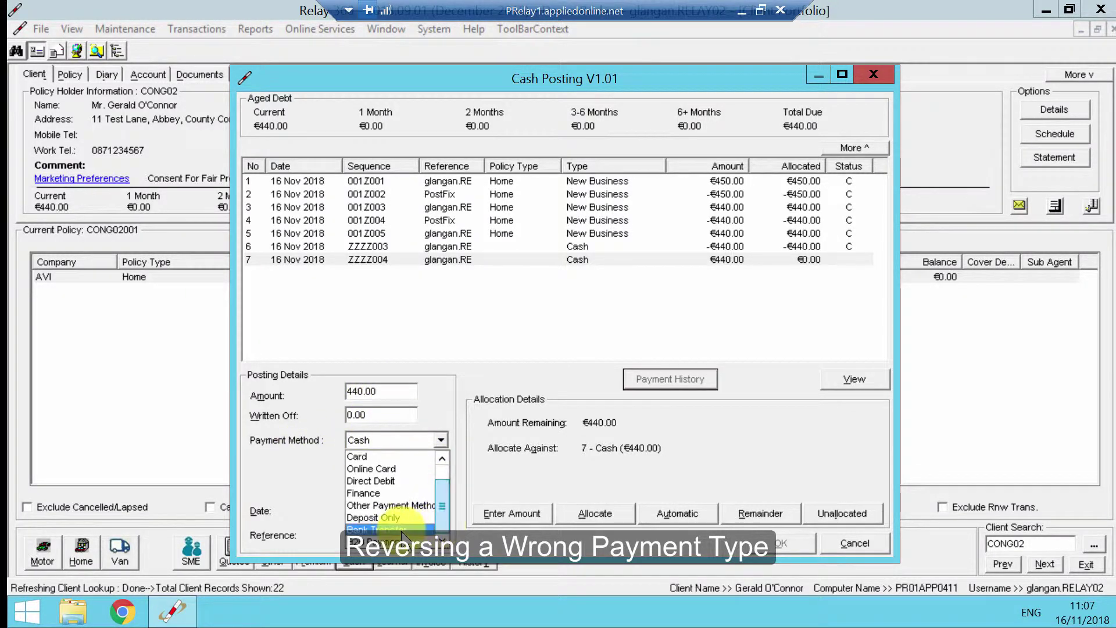
left_click(384, 529)
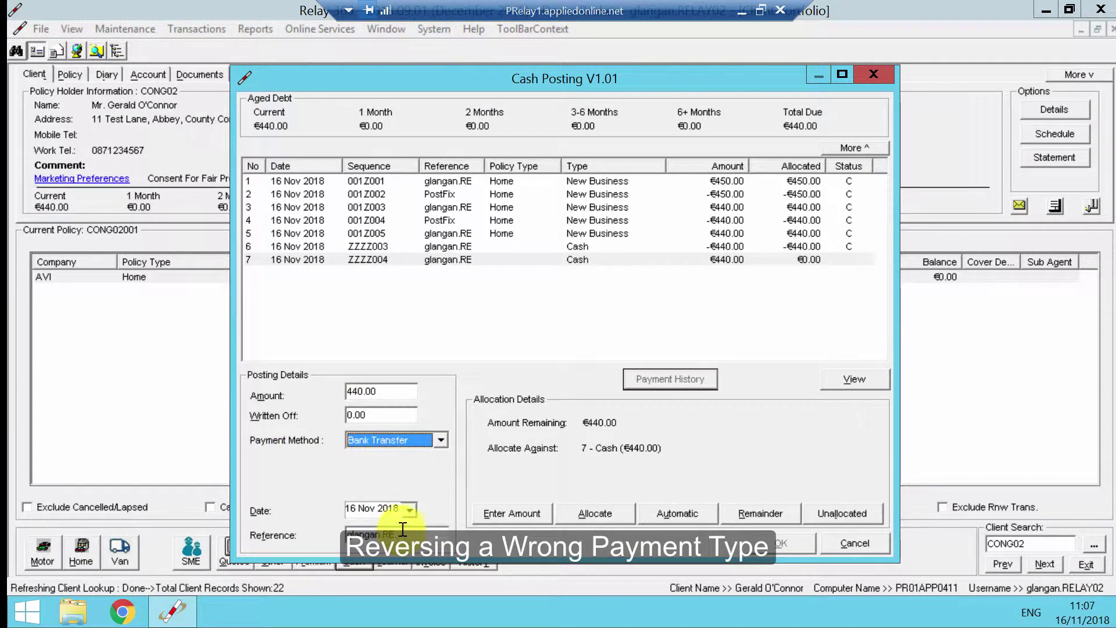
Step: Allocate the bank transfer automatically and post it without printing a cash receipt
left_click(679, 511)
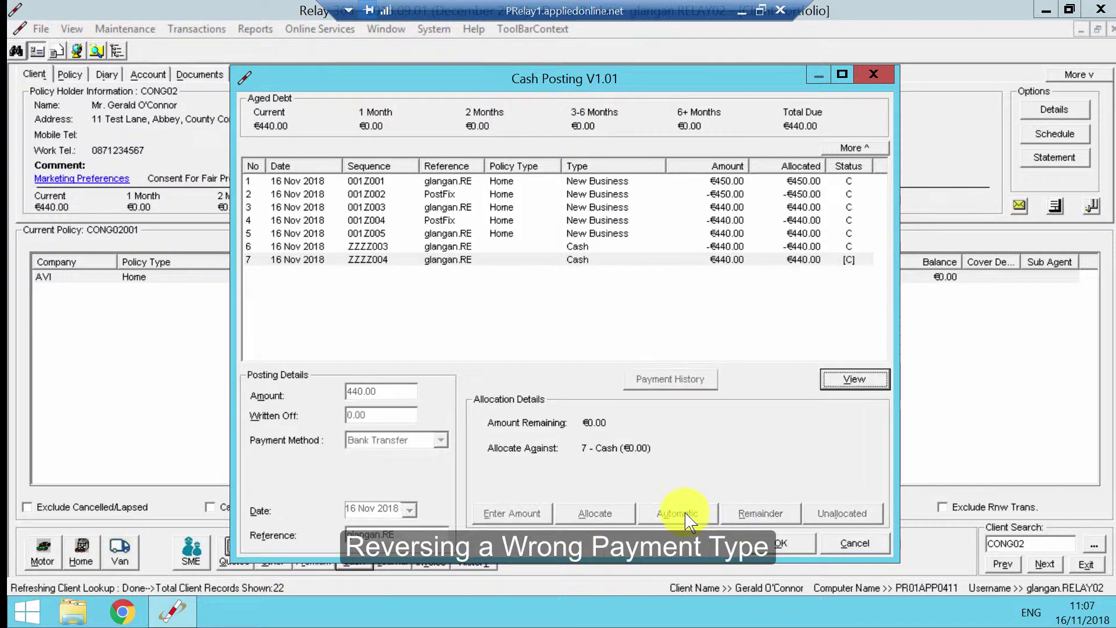
left_click(785, 545)
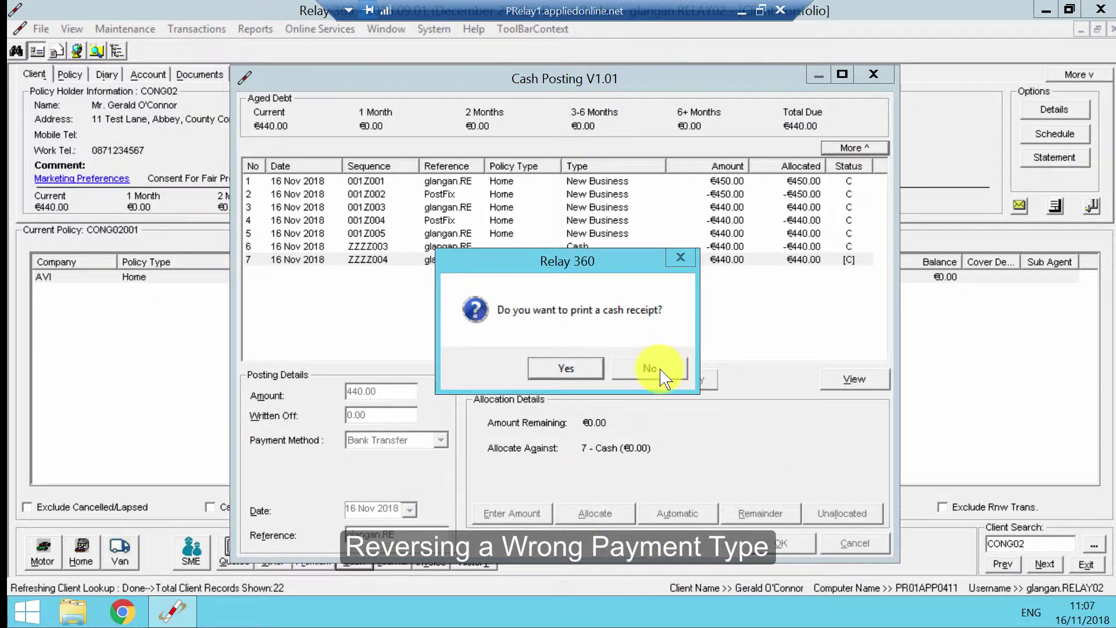
left_click(662, 375)
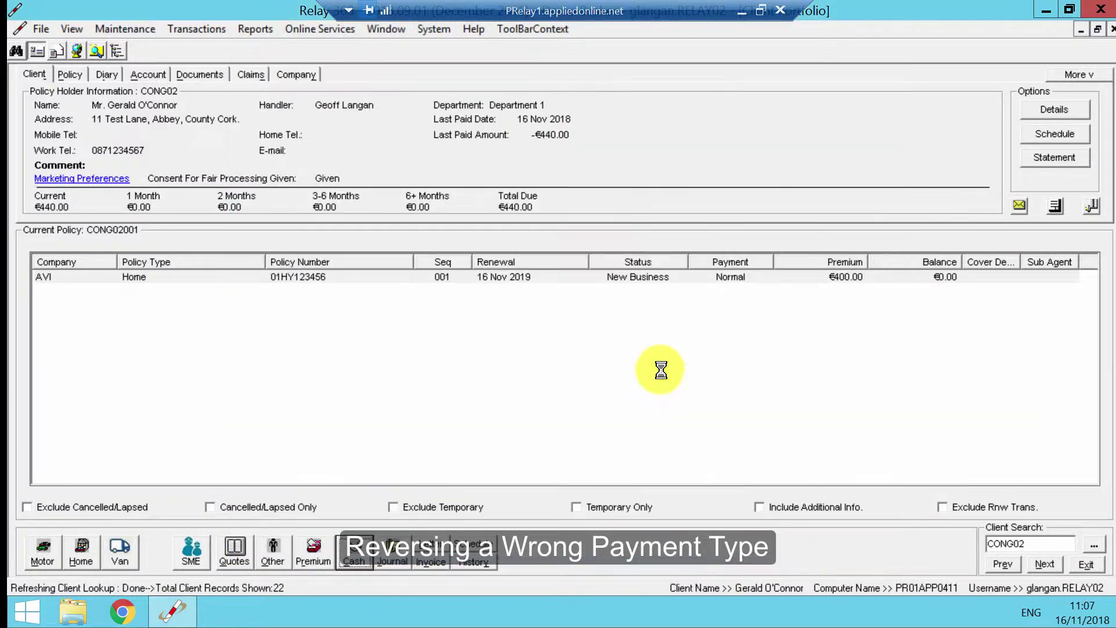
Step: Preview the full-details Cash Book report for posted date 16/11/2018, check the cash and bank transfer entries, and close the report
left_click(254, 29)
mouse_move(291, 107)
left_click(468, 126)
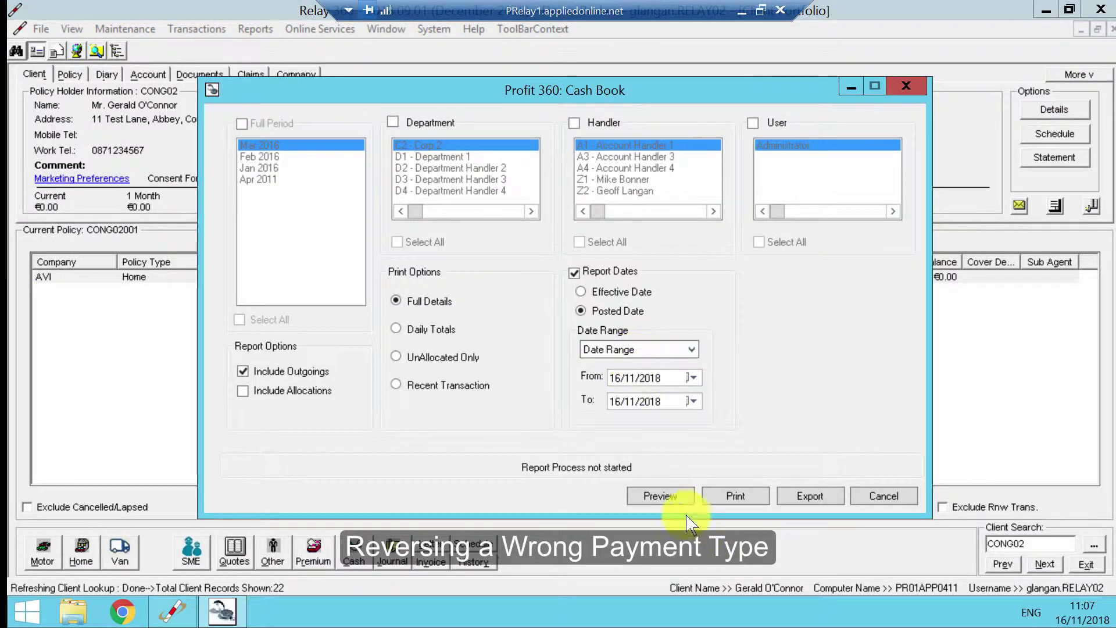
left_click(687, 496)
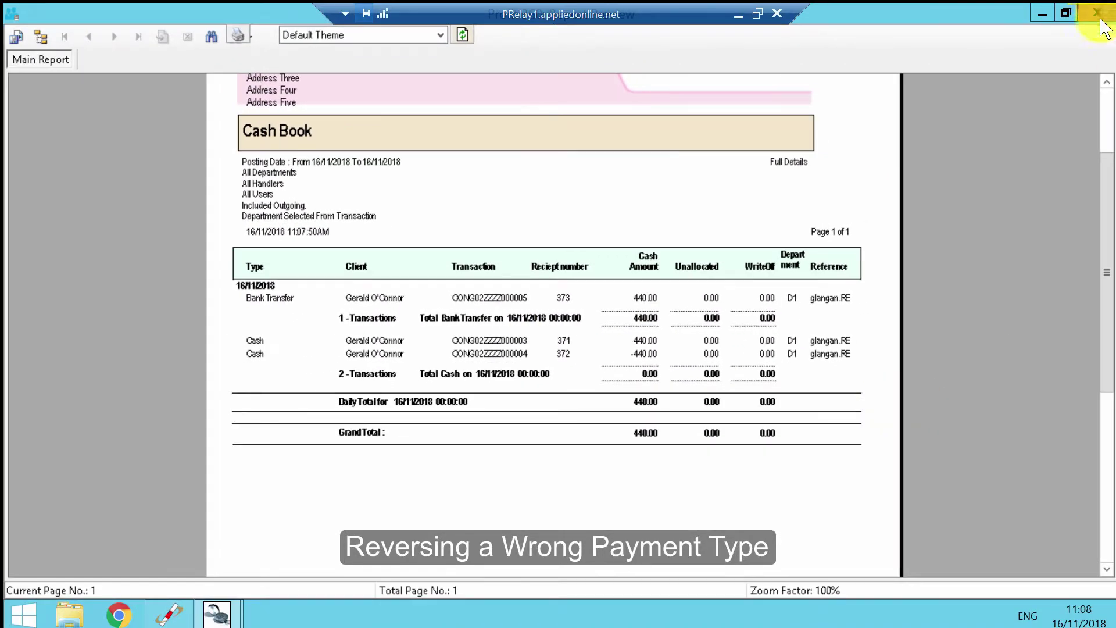
left_click(1095, 12)
left_click(886, 428)
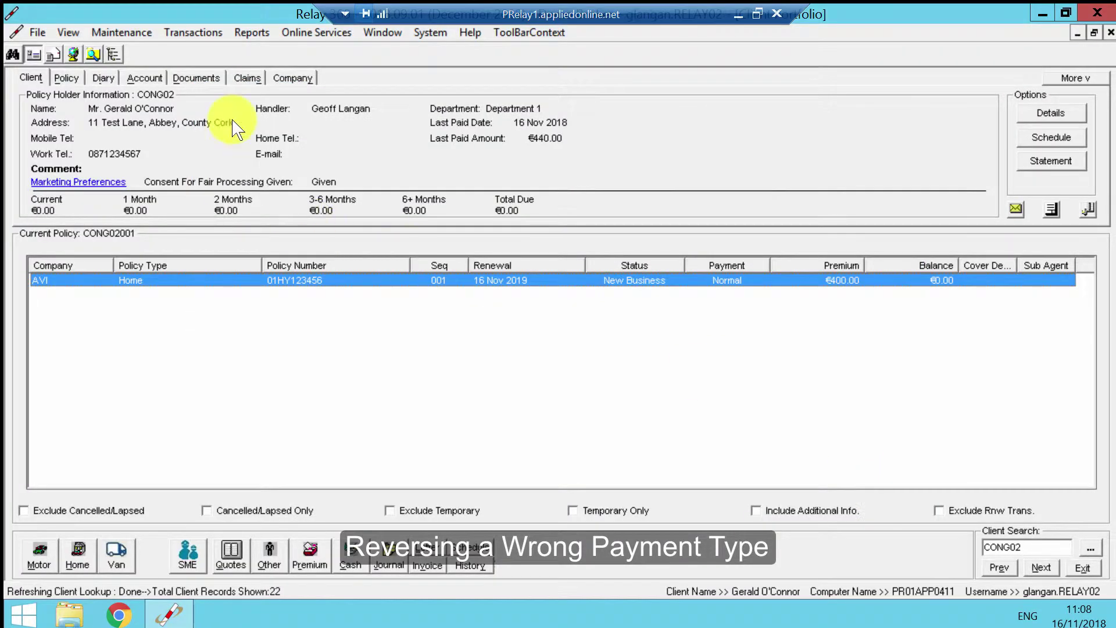
left_click(182, 33)
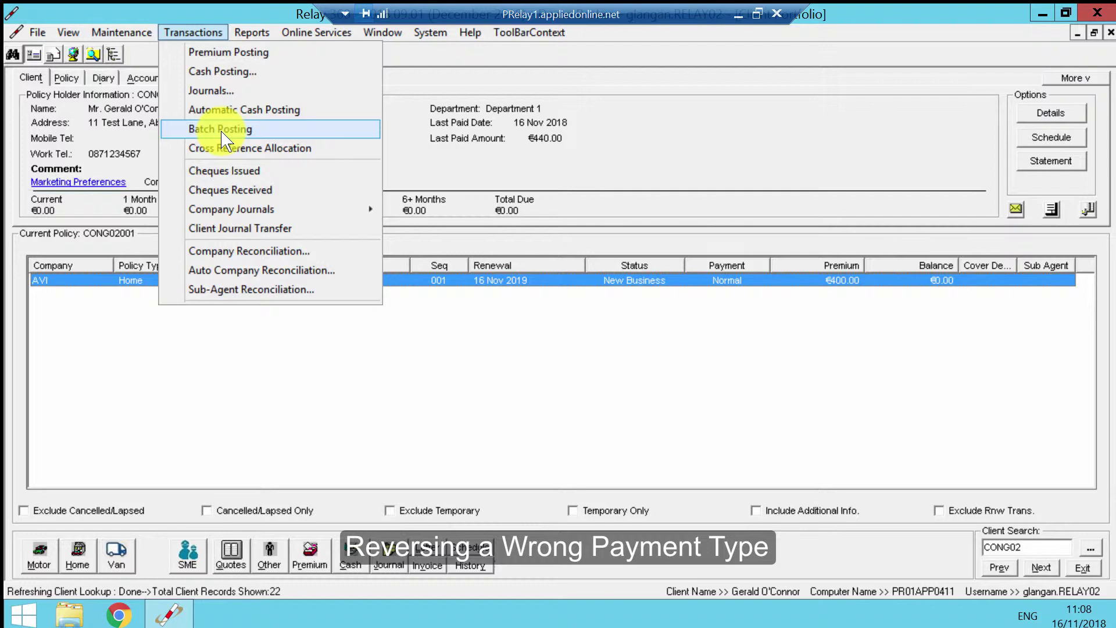
left_click(478, 338)
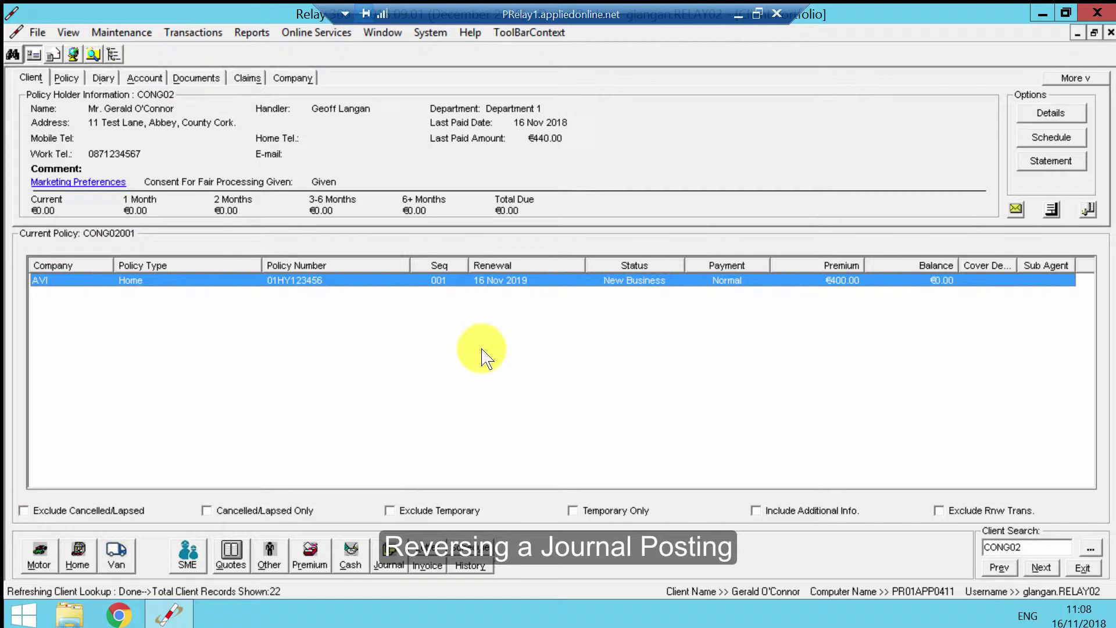
Step: Post a Cash to Policy journal of 100.00 dated 16 Nov 2018 for the client's Home policy, without allocating it
left_click(388, 557)
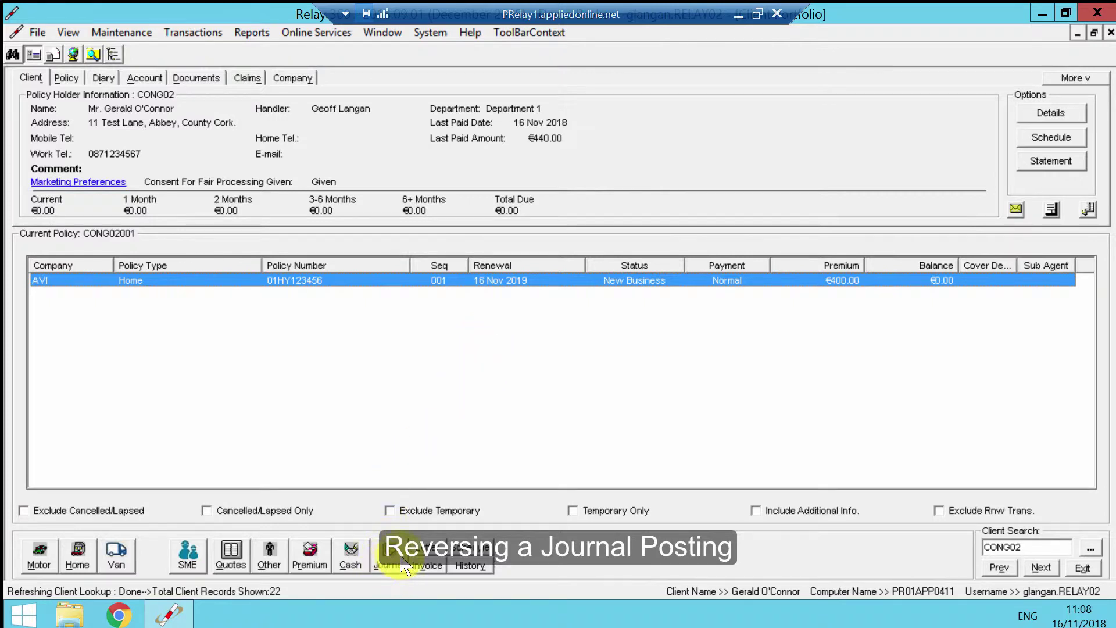
left_click_drag(598, 199, 799, 164)
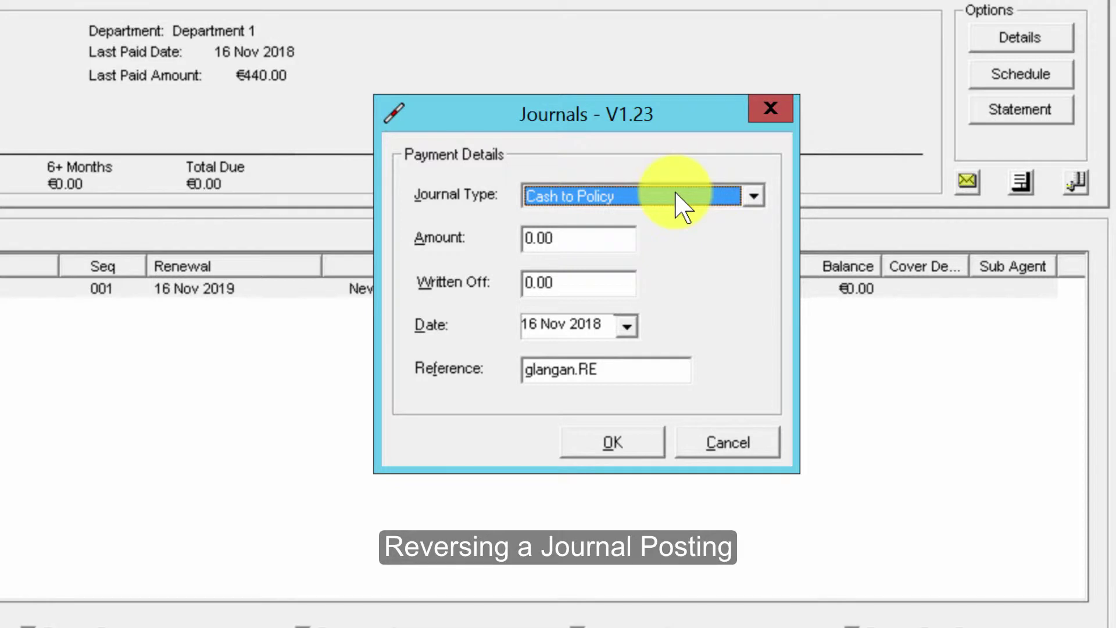
left_click(575, 240)
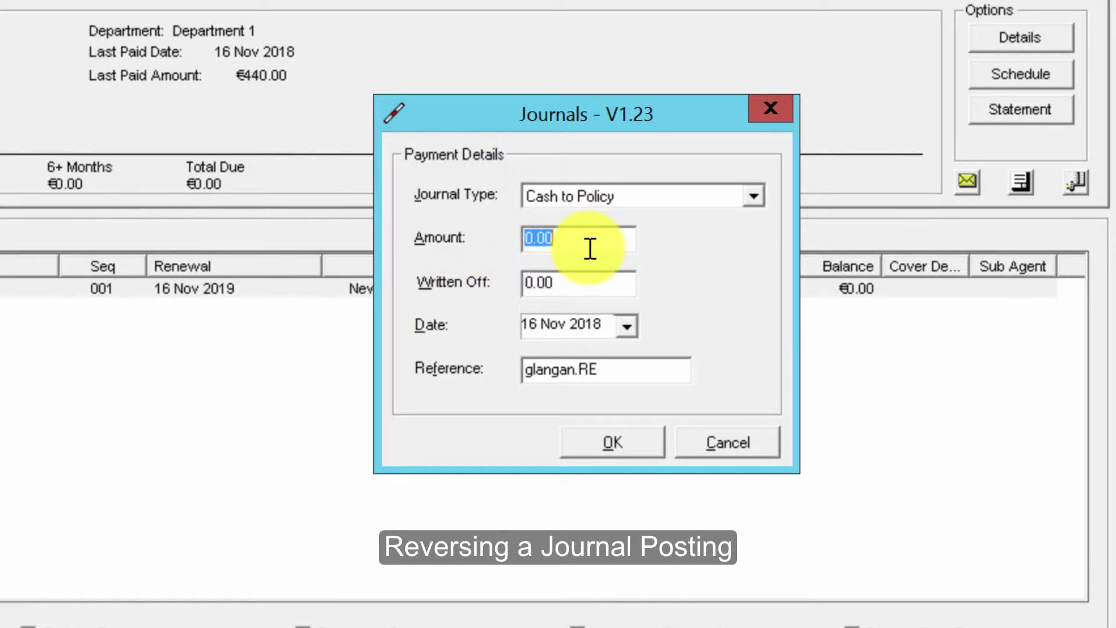
type("10")
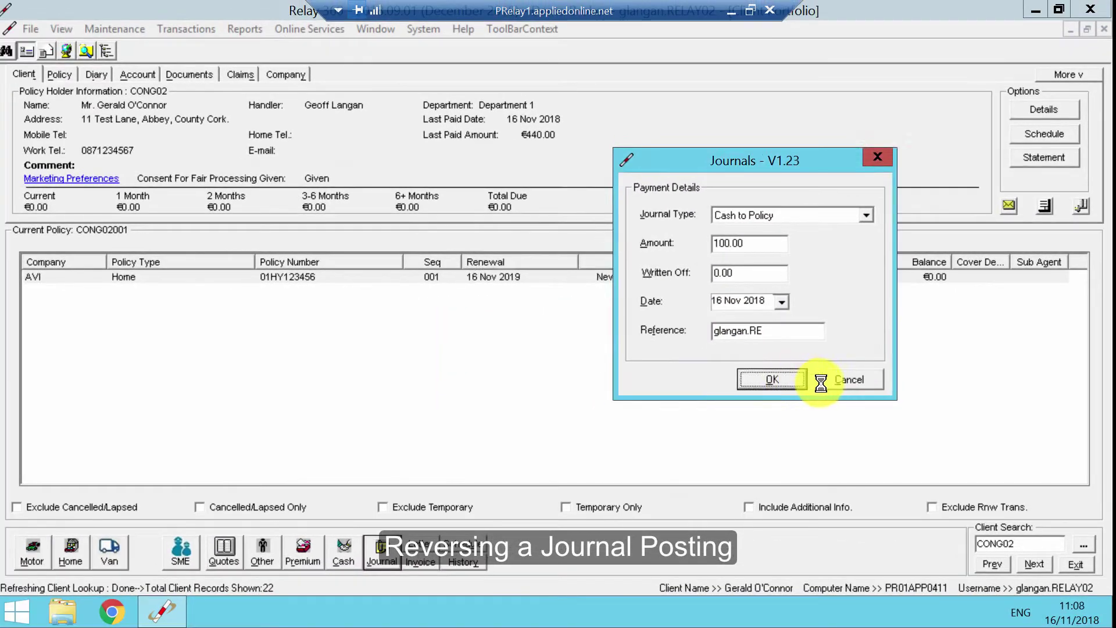
left_click(613, 442)
left_click(615, 359)
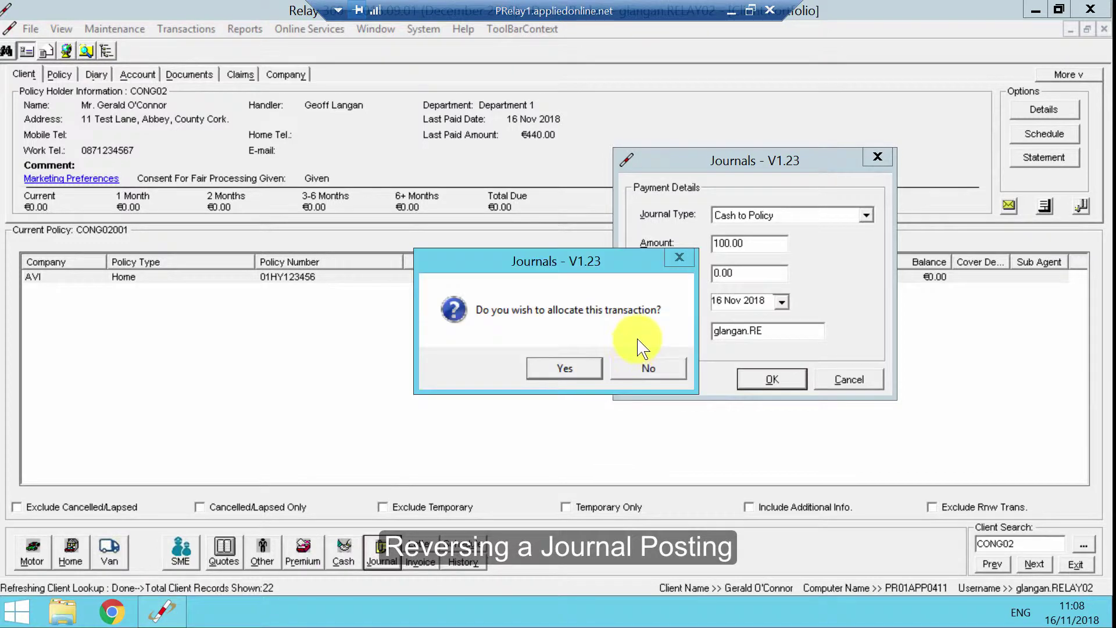
left_click(644, 368)
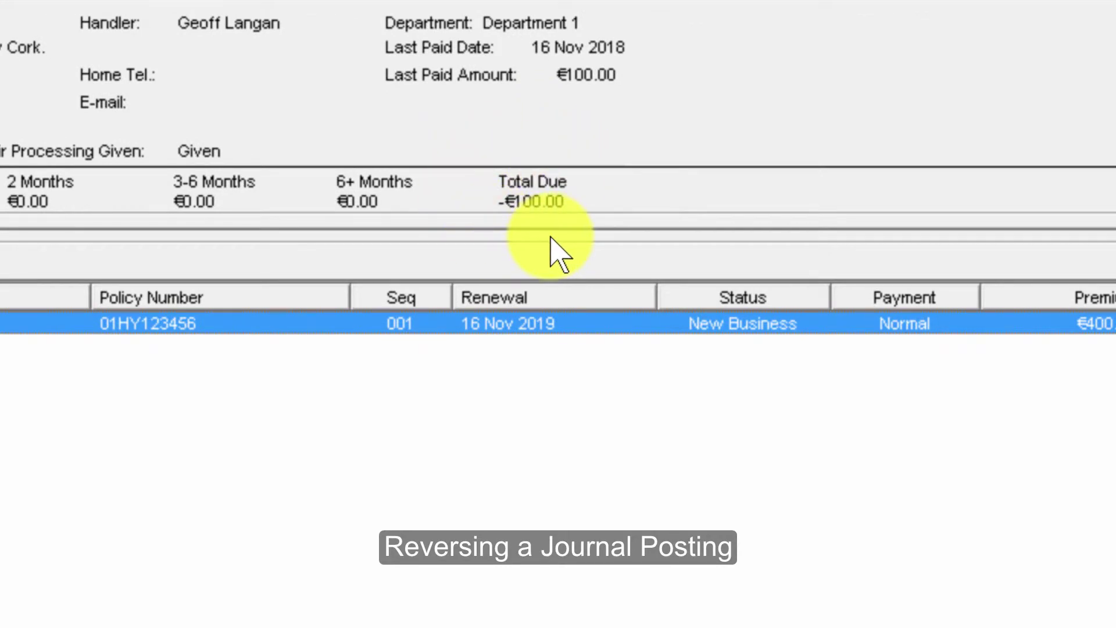
Step: Try to mark the -€100.00 Cash To Policy entry in the client's account as posted in error
left_click(137, 74)
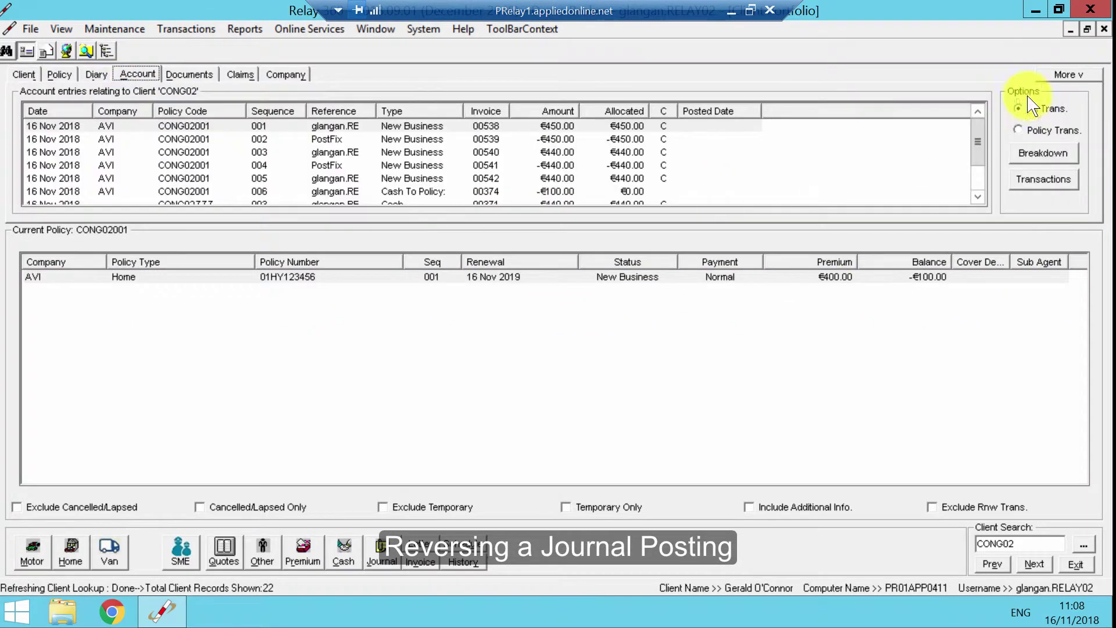
left_click(1068, 74)
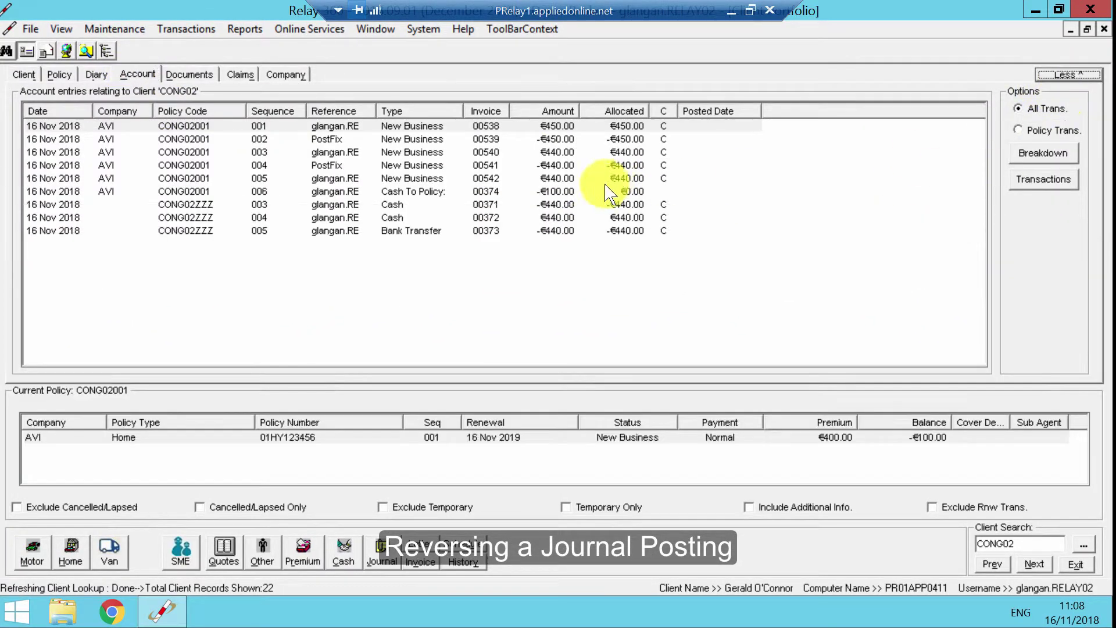
left_click(452, 192)
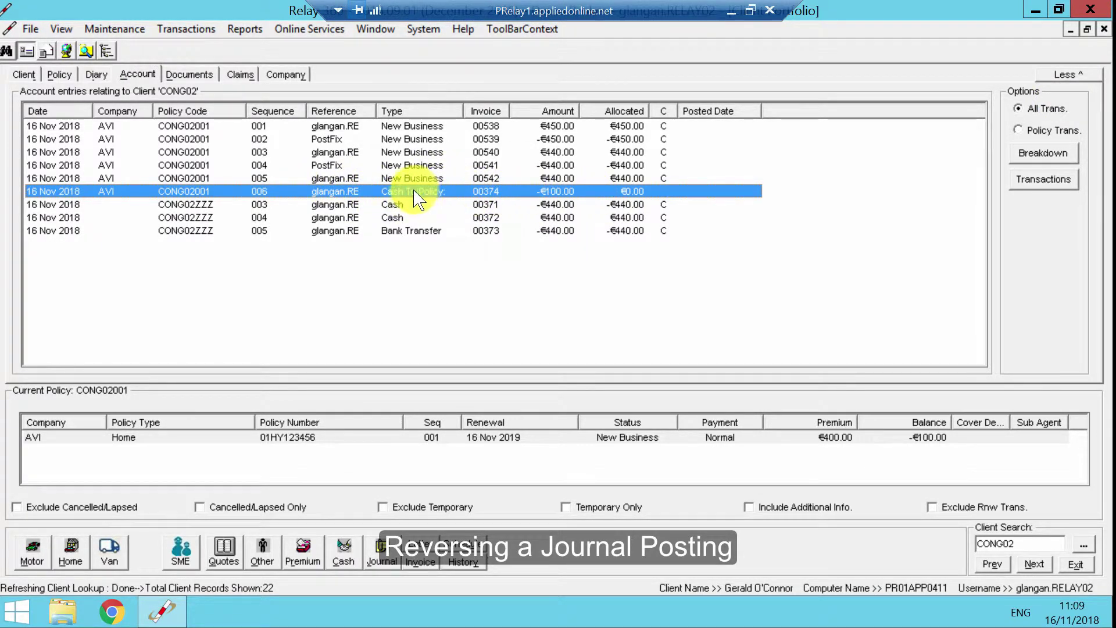
right_click(428, 191)
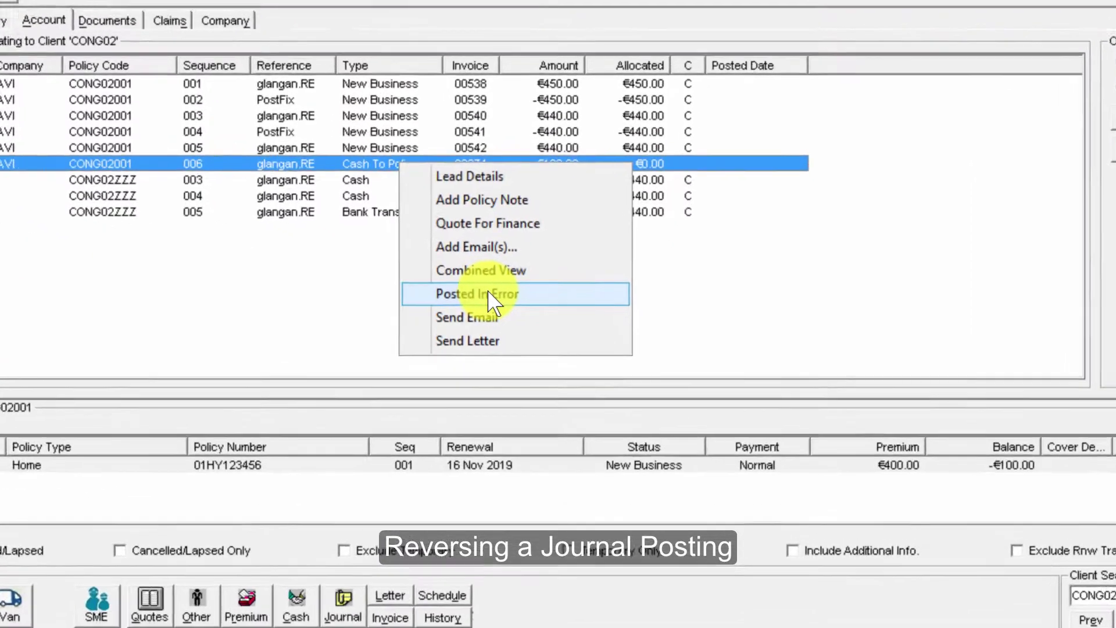
left_click(514, 297)
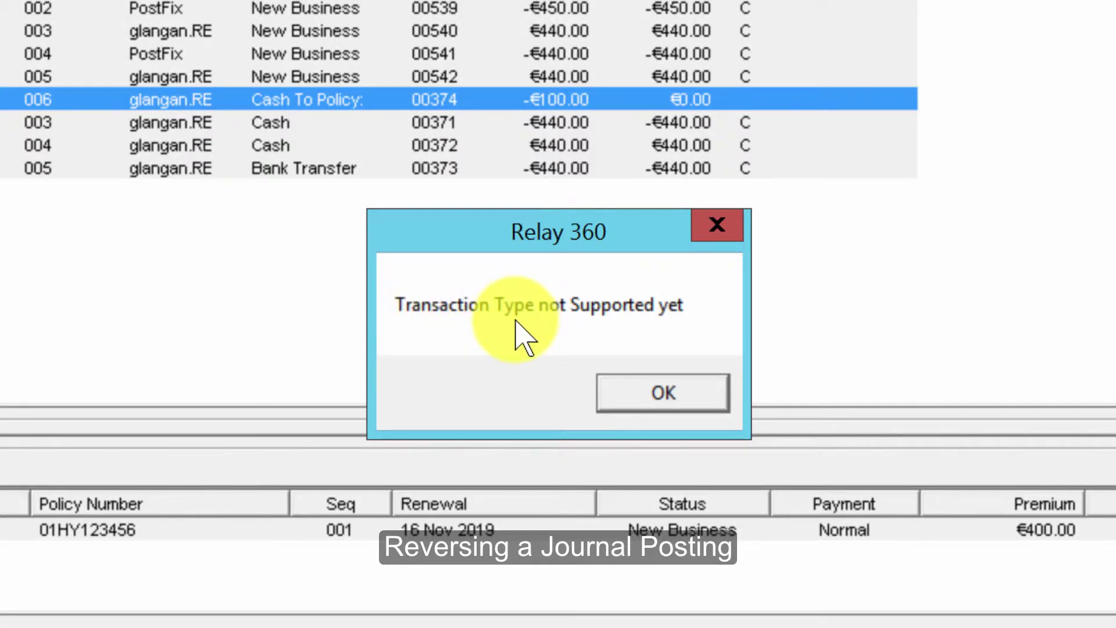
left_click(717, 226)
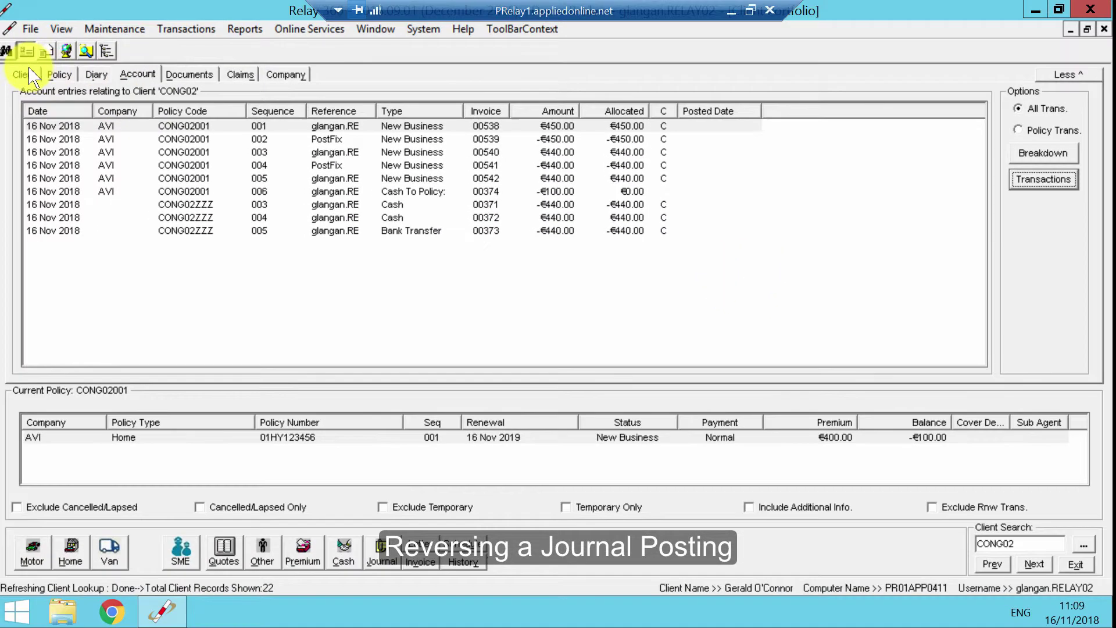
Step: Post a Cash to Policy journal of -100.00 dated 16 Nov 2018 for the client's Home policy, without printing a cash receipt
left_click(23, 74)
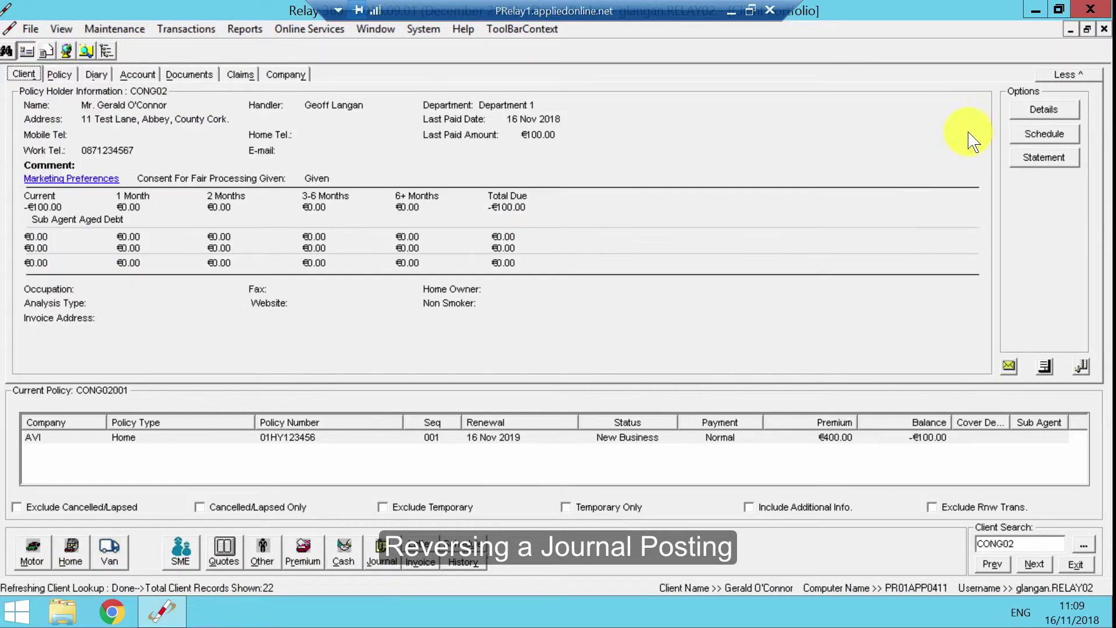
left_click(1054, 78)
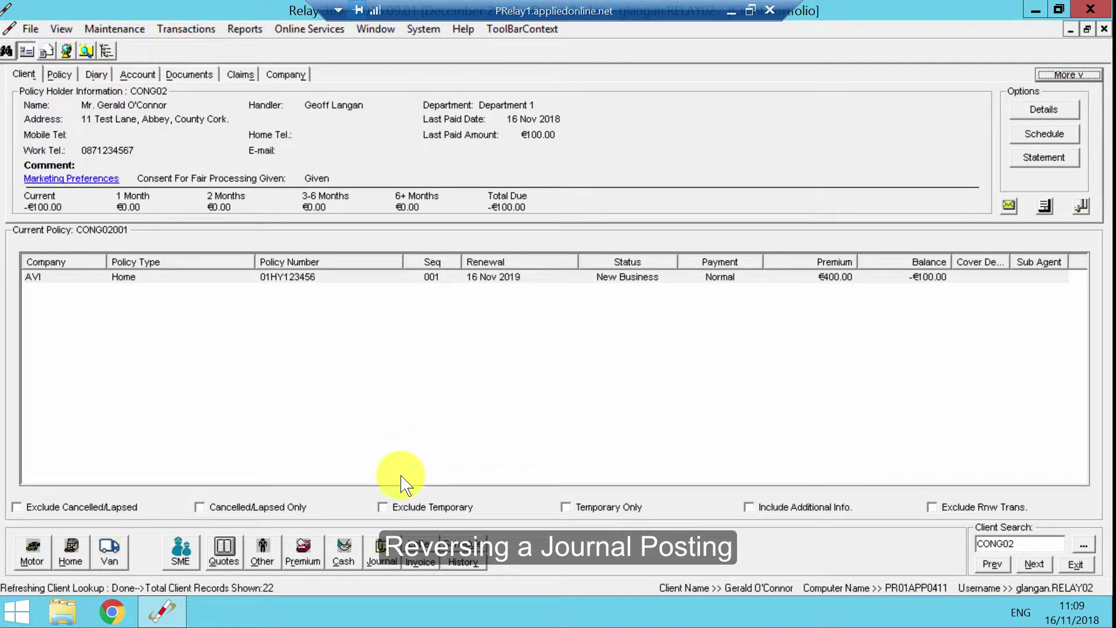
left_click(381, 561)
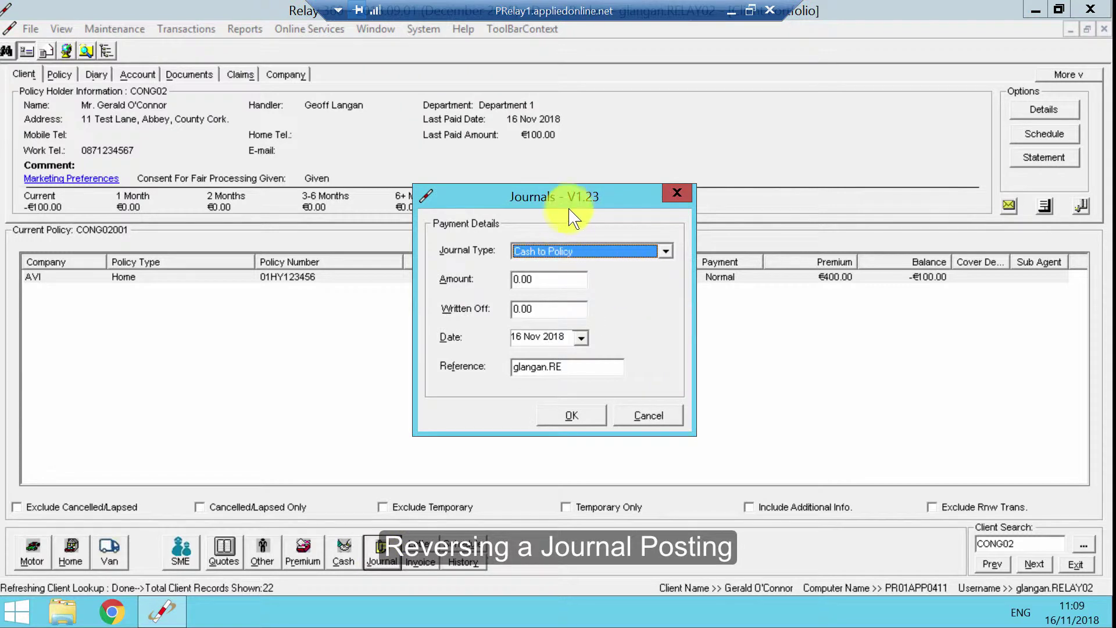
left_click_drag(573, 195, 825, 198)
left_click(791, 281)
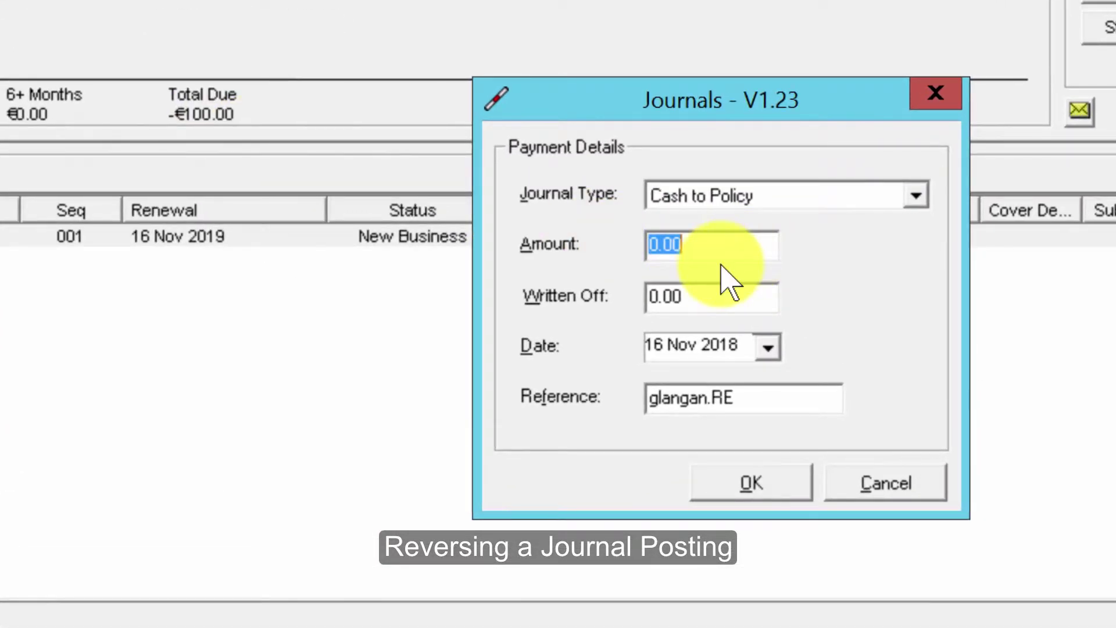
type("-")
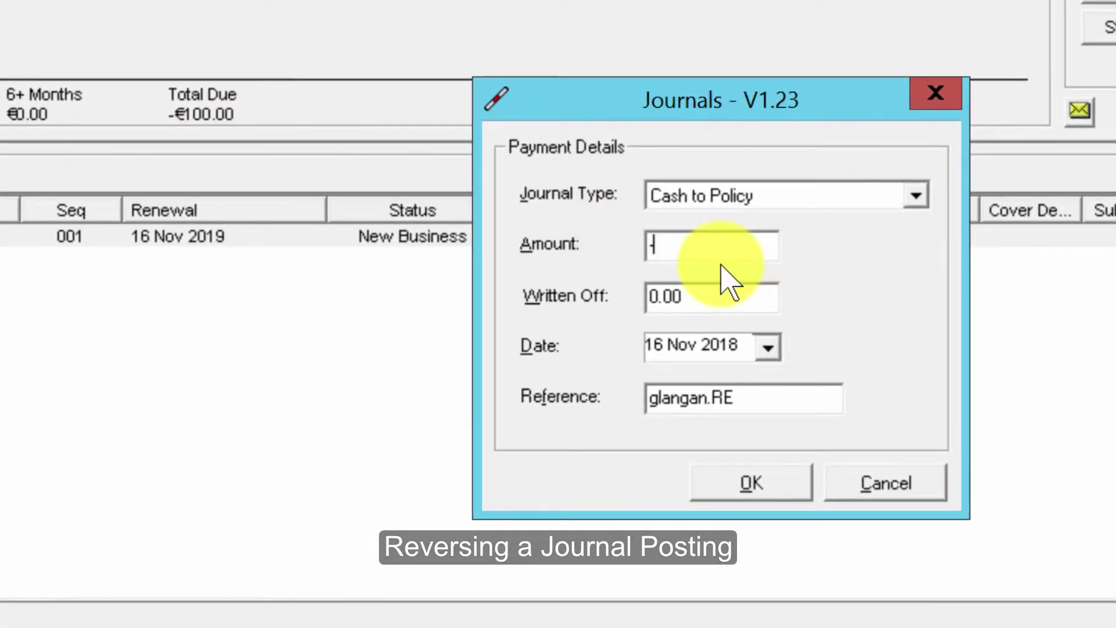
type("100")
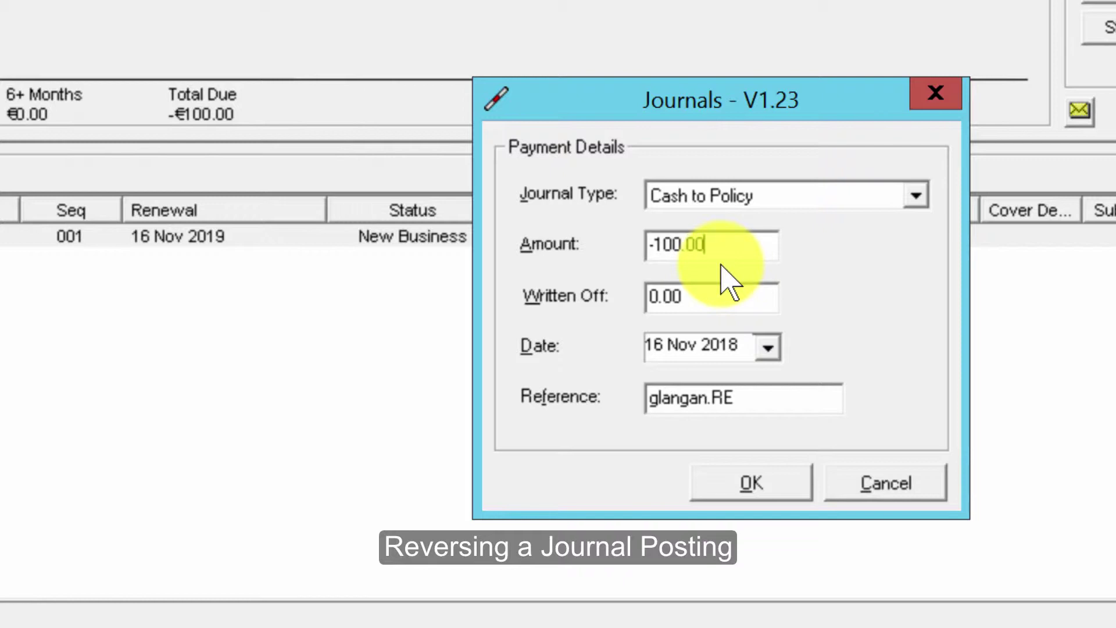
type(".00")
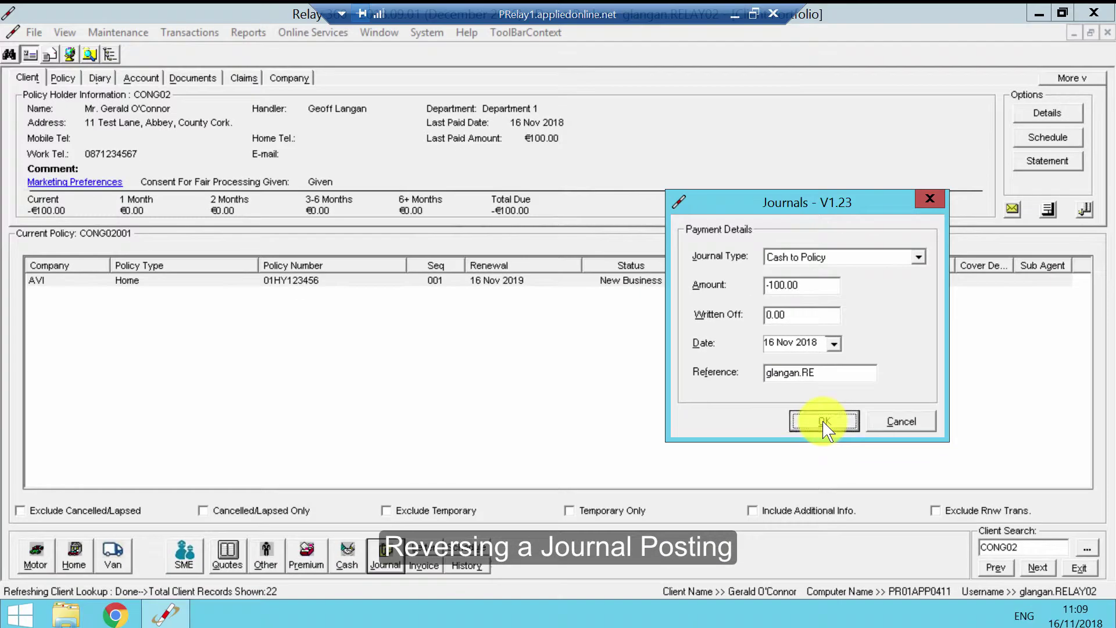
left_click(716, 479)
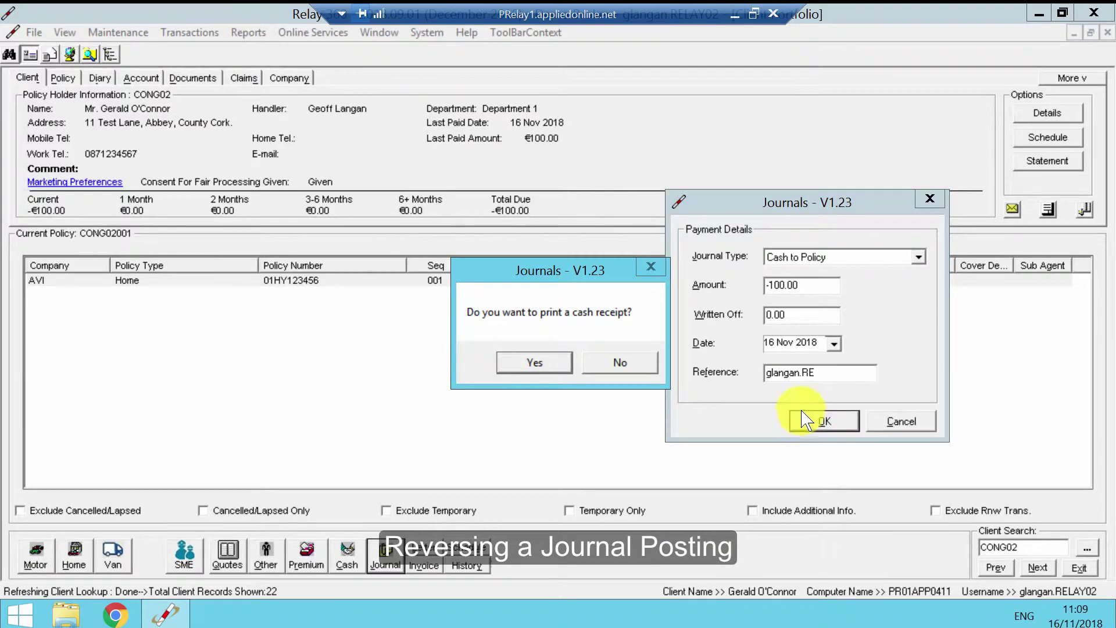
left_click(639, 365)
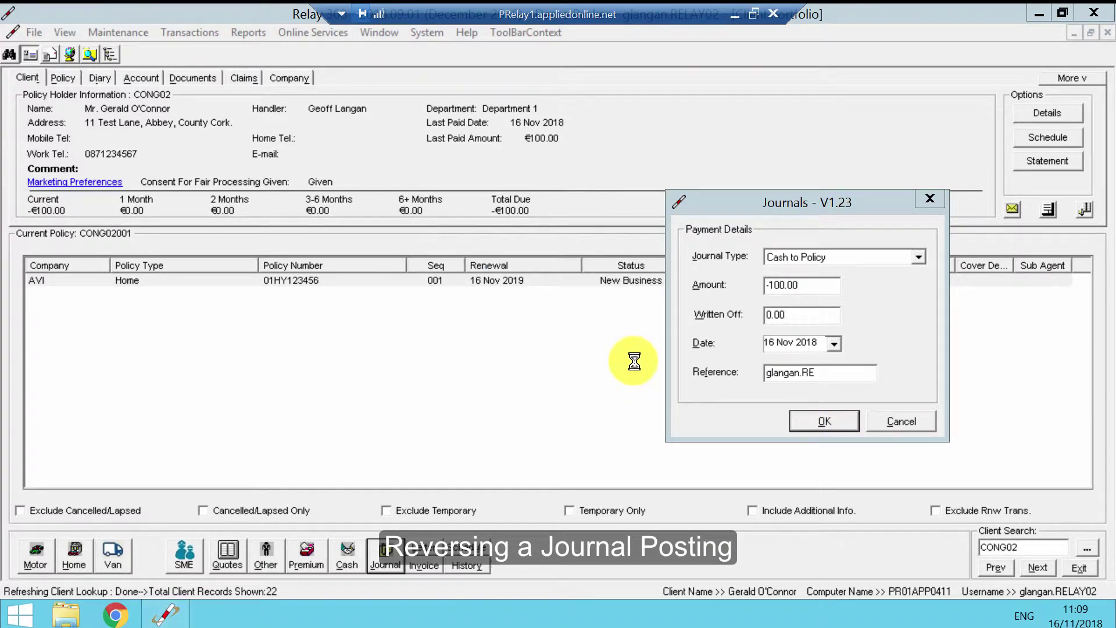
Step: Allocate the two opposite 100.00 Cash To Policy entries against each other automatically and save the allocation
left_click(573, 370)
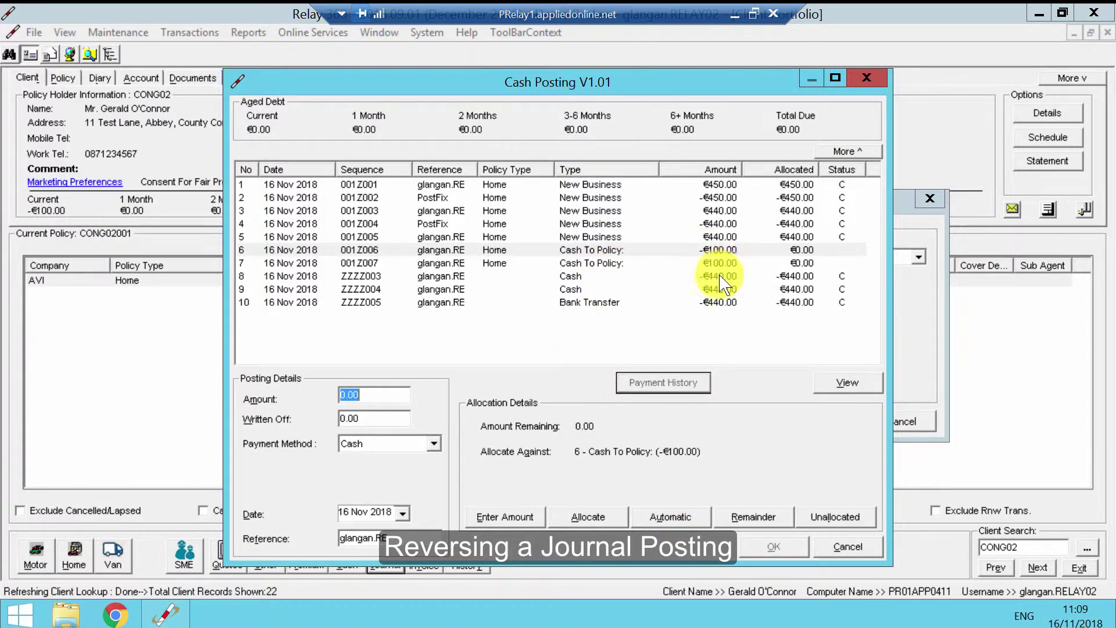
left_click(670, 517)
left_click(774, 546)
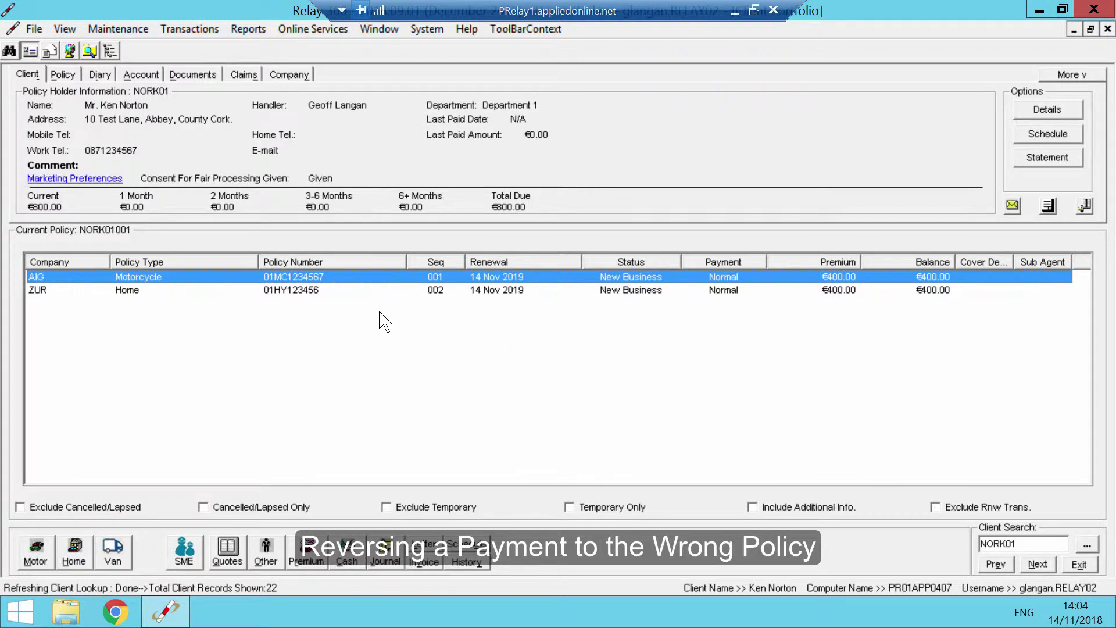
Step: Post a cash payment of 400.00 dated 14 Nov 2018 on the Motorcycle policy, allocated against its New Business entry
left_click(410, 291)
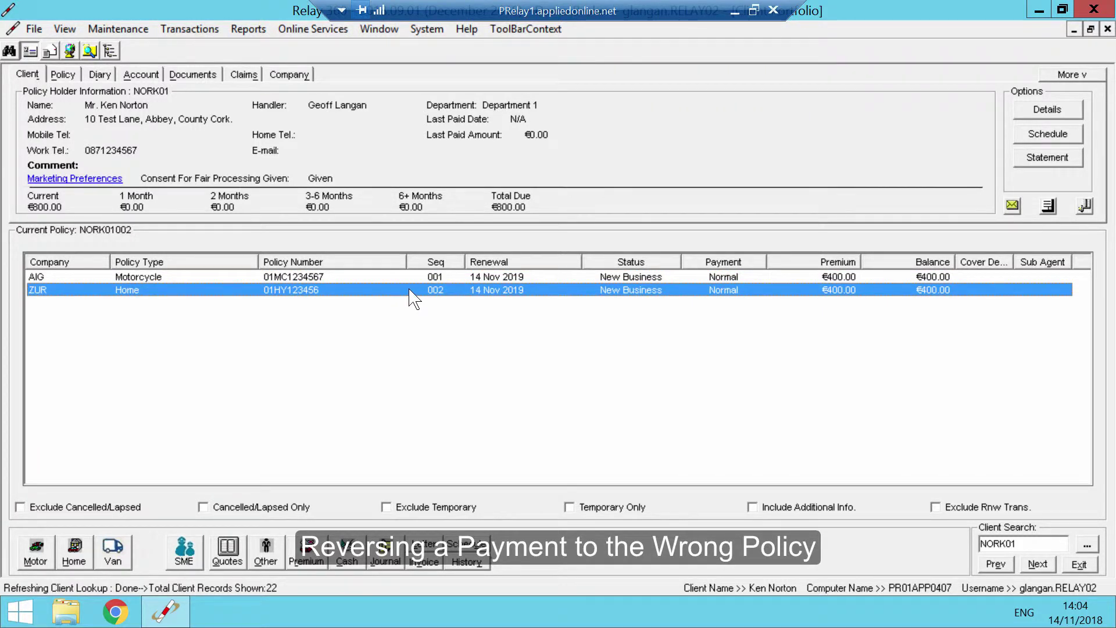
left_click(464, 279)
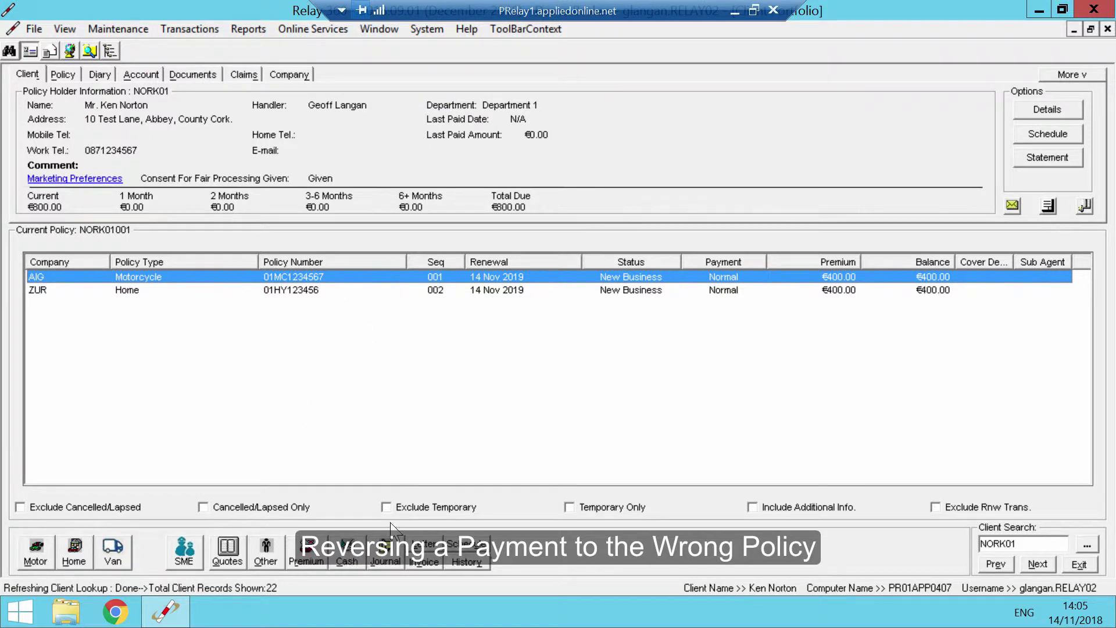
left_click(347, 552)
type("400")
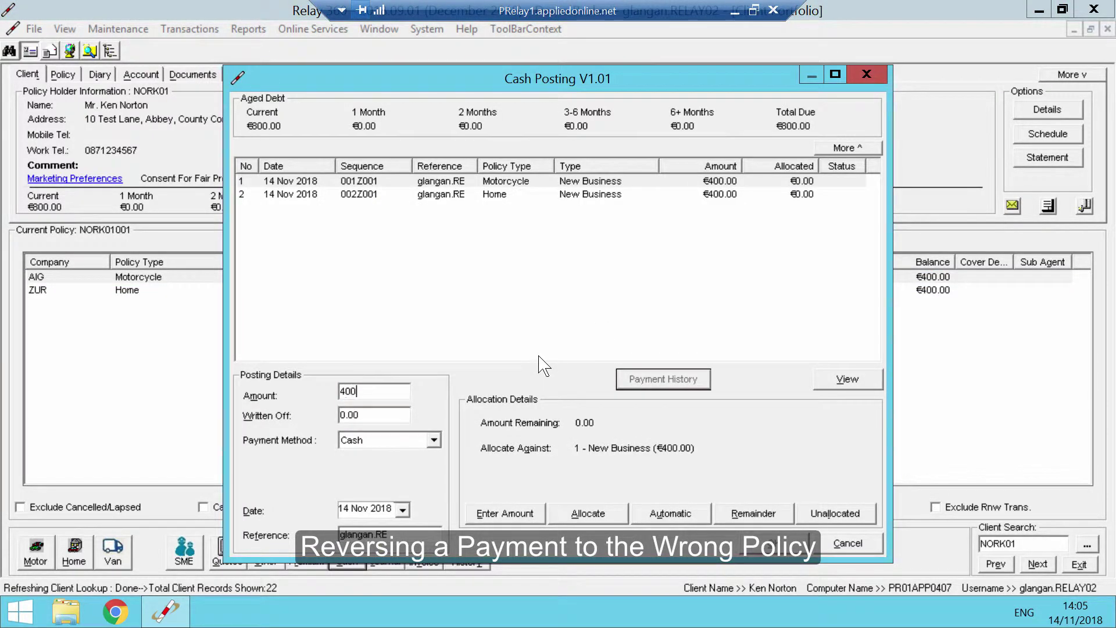
left_click(659, 189)
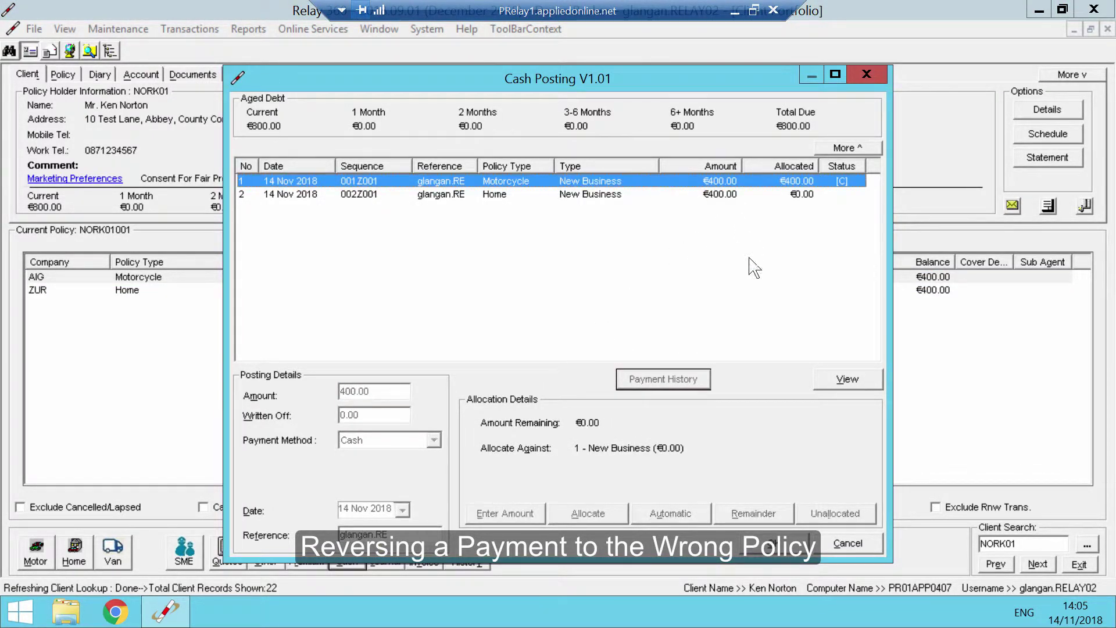
left_click(755, 549)
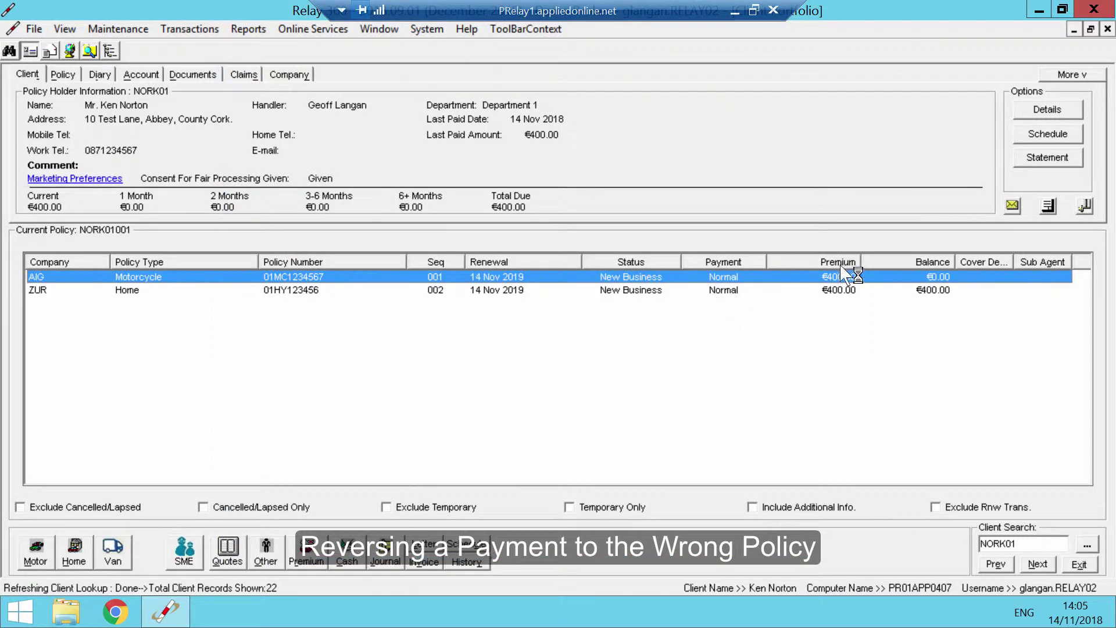
Step: Mark the Motorcycle policy's New Business entry of €400.00 in the client's account as posted in error
left_click(937, 291)
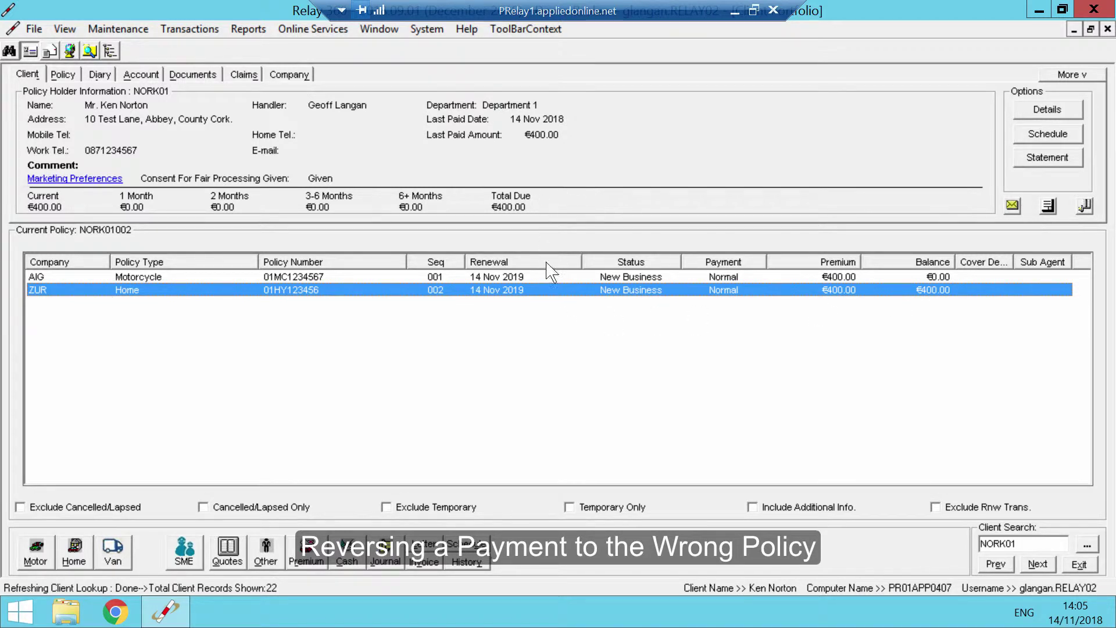
left_click(516, 278)
left_click(146, 71)
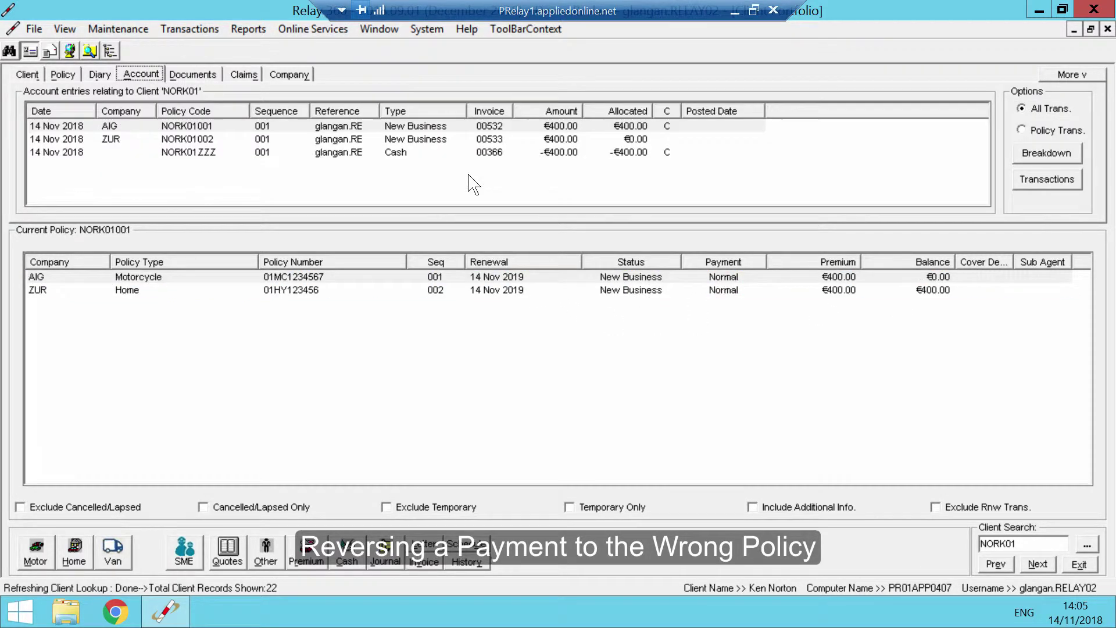
left_click(407, 126)
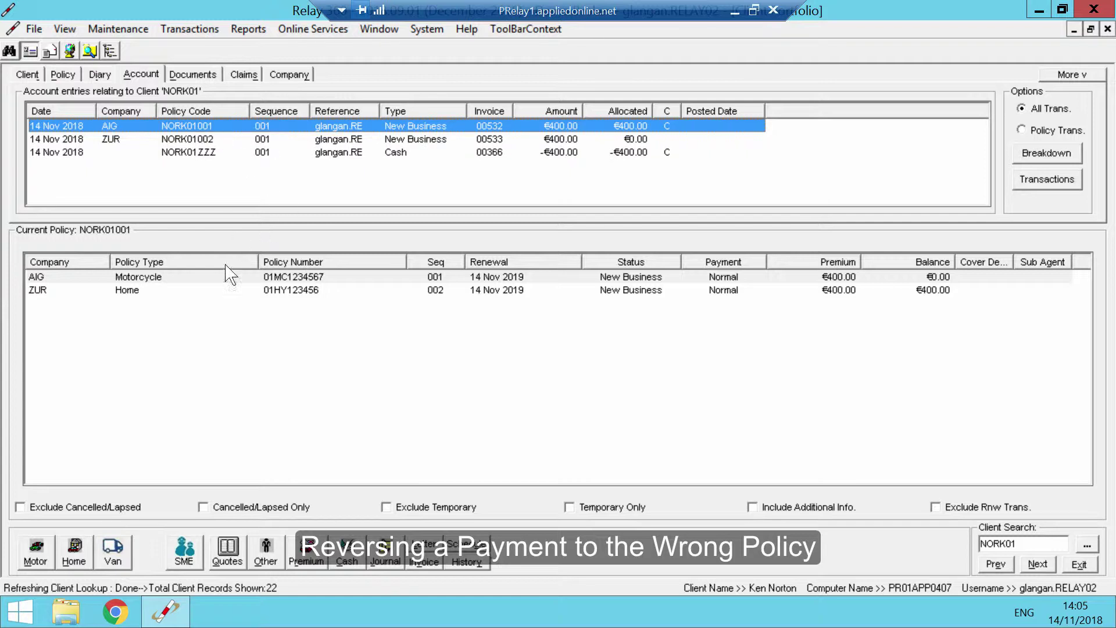
right_click(541, 126)
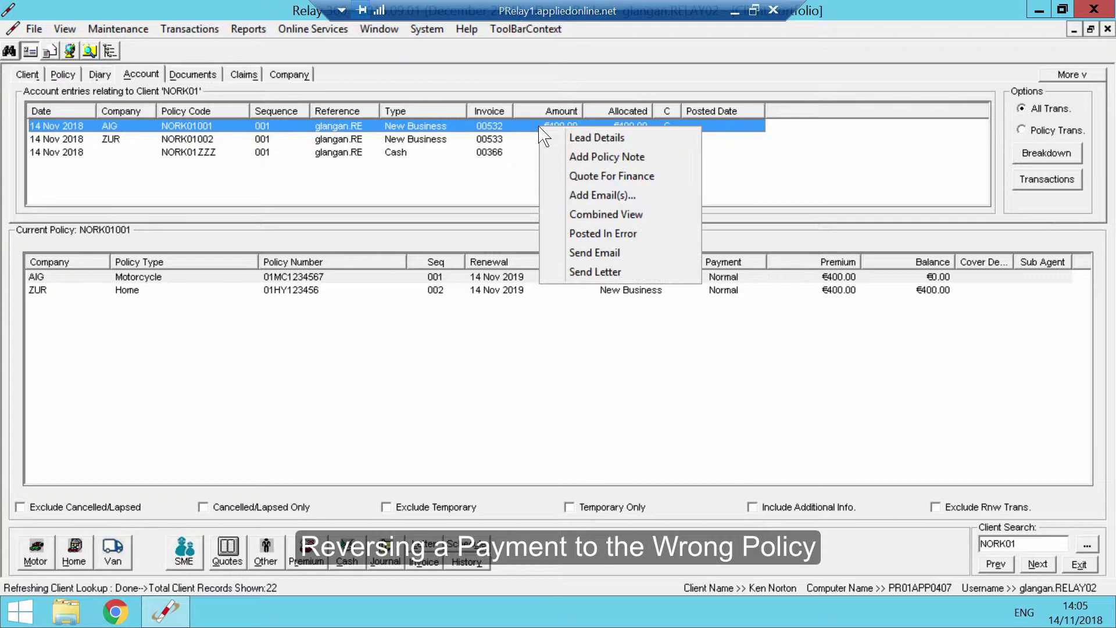
left_click(613, 235)
left_click(572, 372)
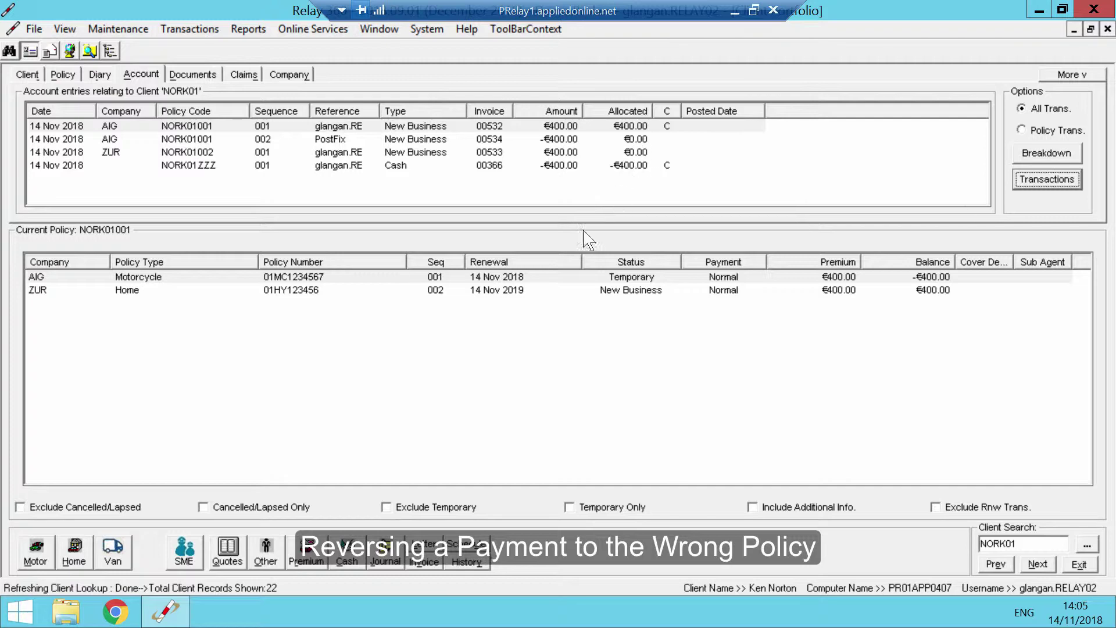
Step: Allocate the Motorcycle PostFix entry against the Home New Business entry automatically, save it, and check both policies' balances
left_click(350, 557)
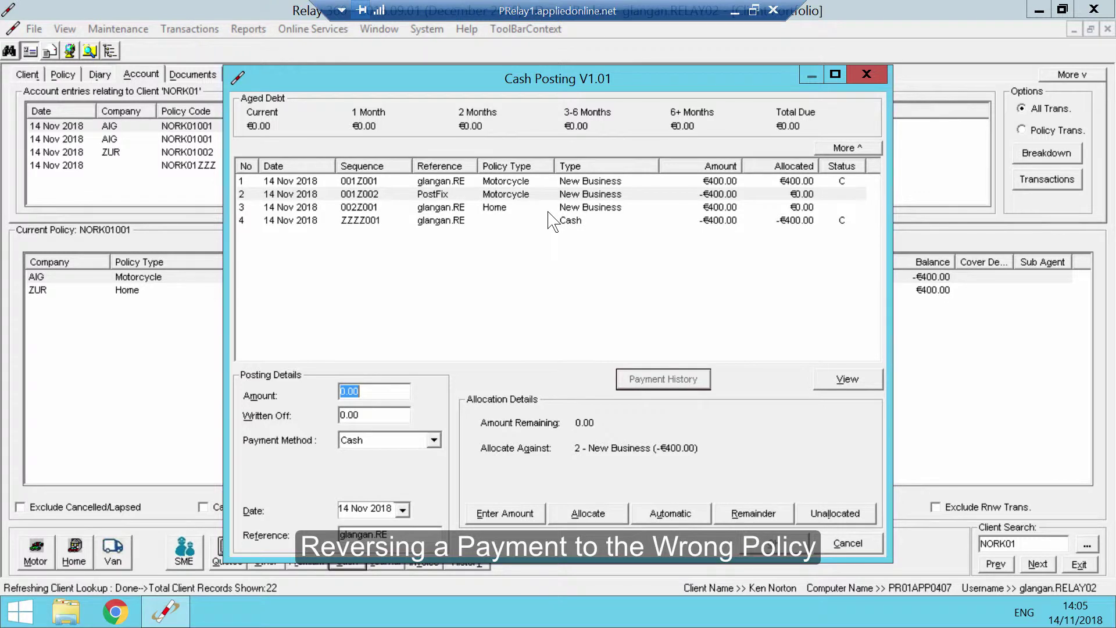
left_click(722, 207)
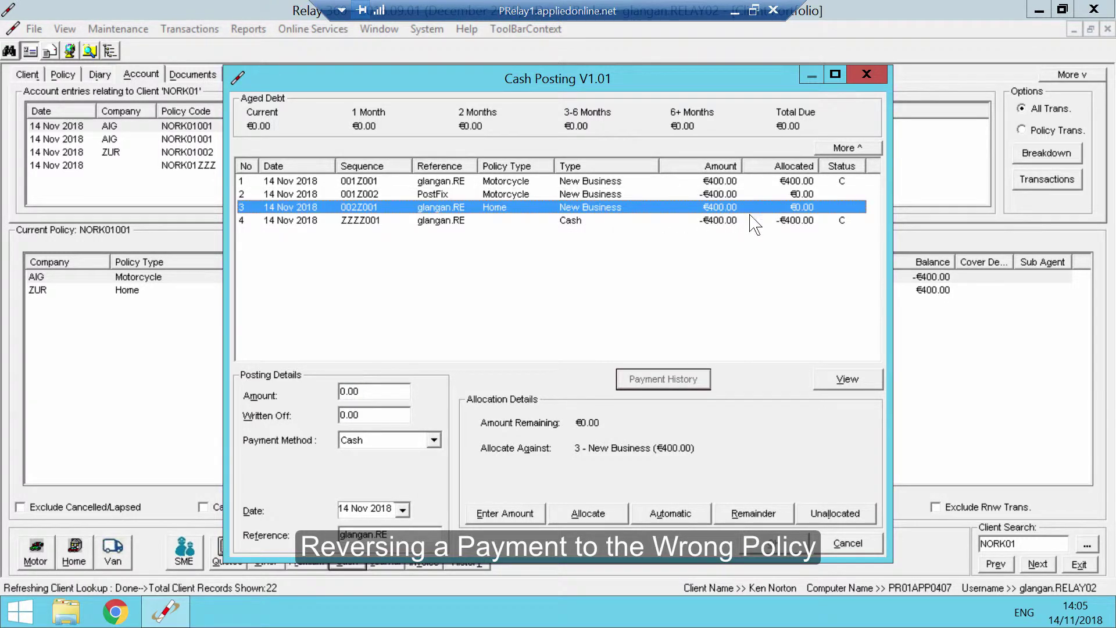
left_click(725, 196)
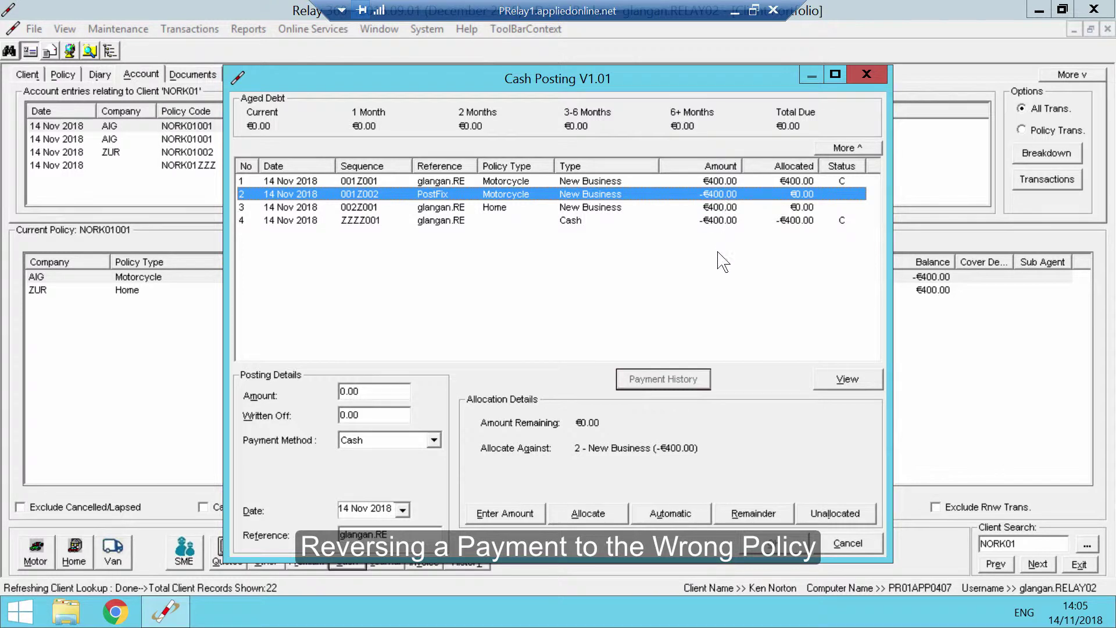
left_click(674, 514)
left_click(779, 552)
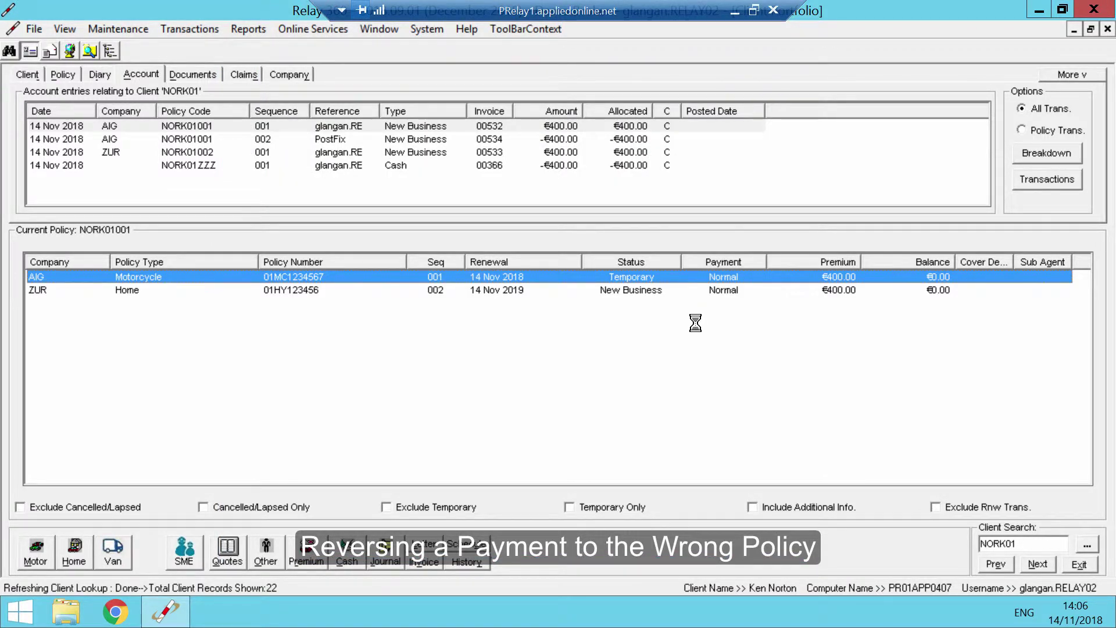
left_click(854, 291)
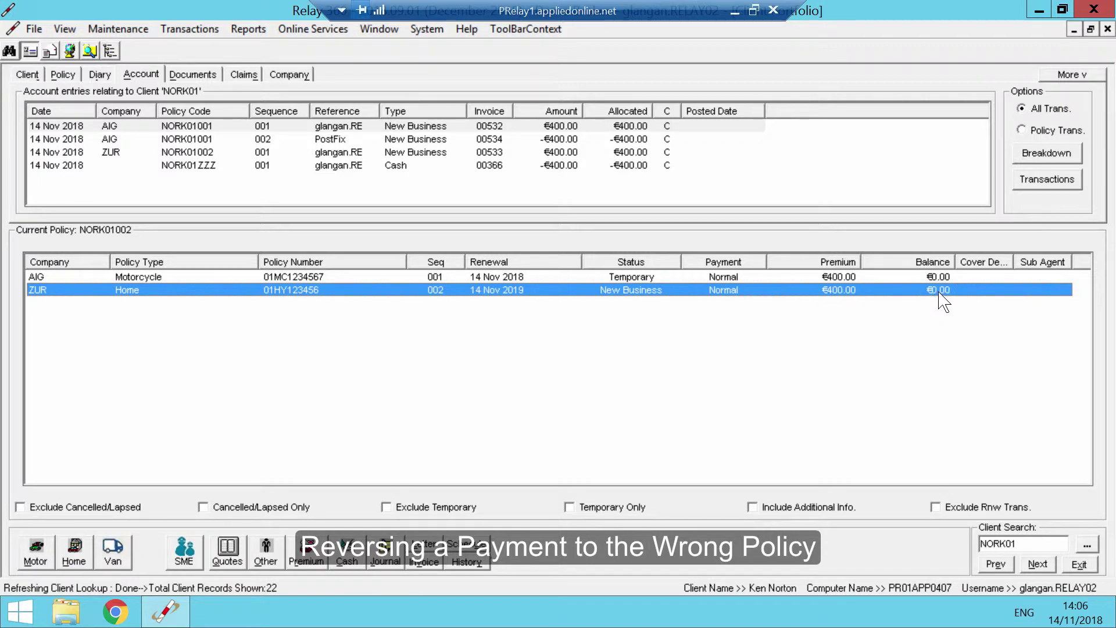
left_click(481, 276)
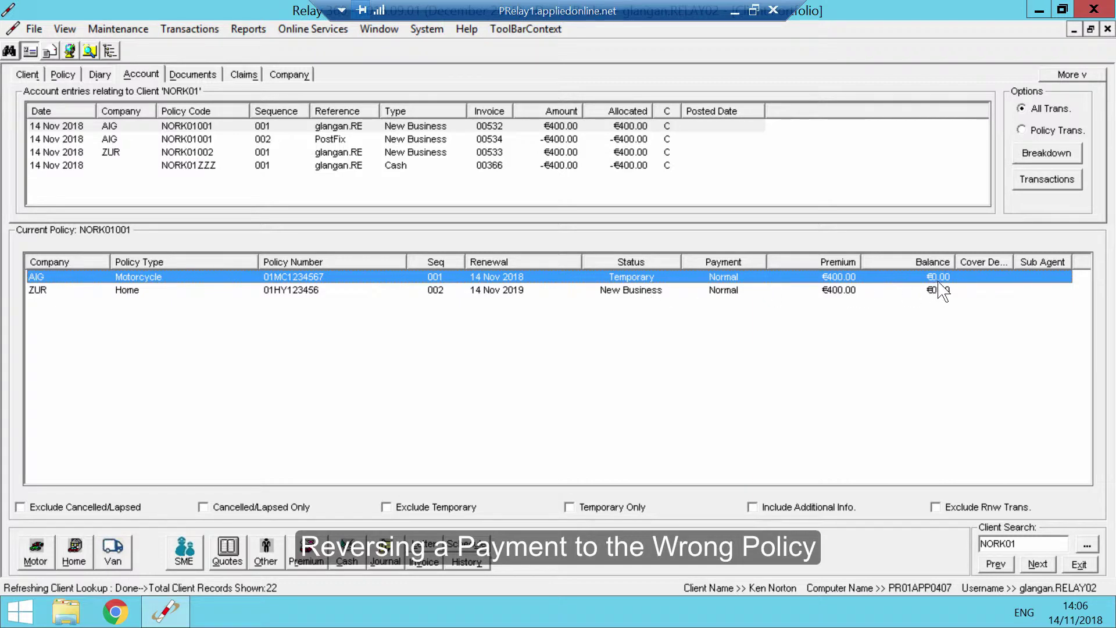
Step: Repost the Motorcycle policy's New Business premium with a gross premium of 400.00, payment type Normal, dated 14 Nov 2018
left_click(29, 75)
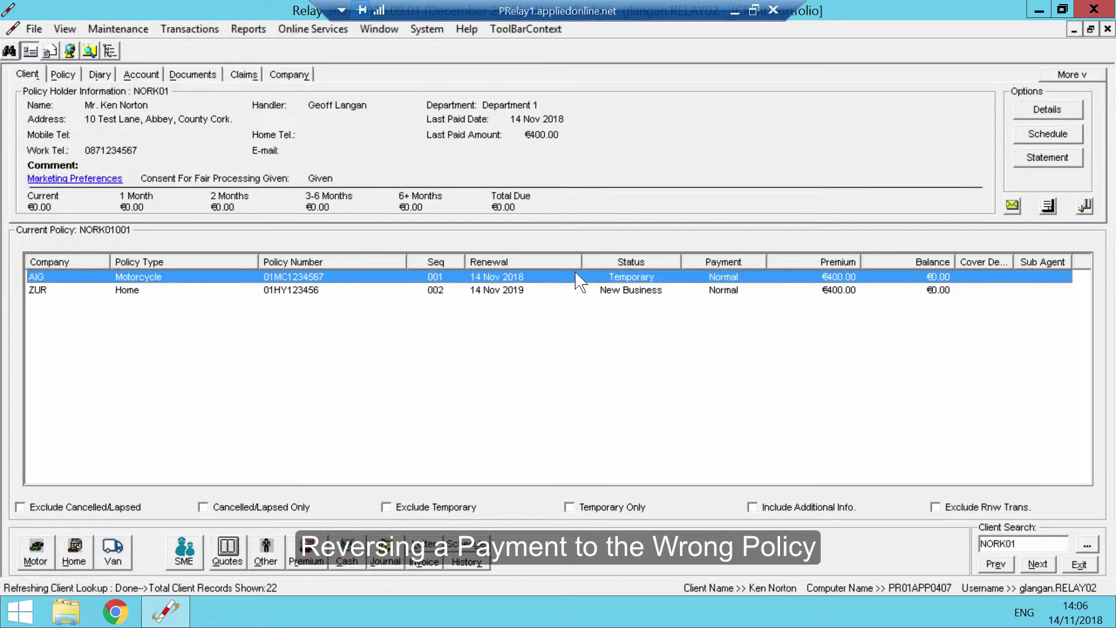
right_click(577, 277)
left_click(665, 295)
left_click(514, 389)
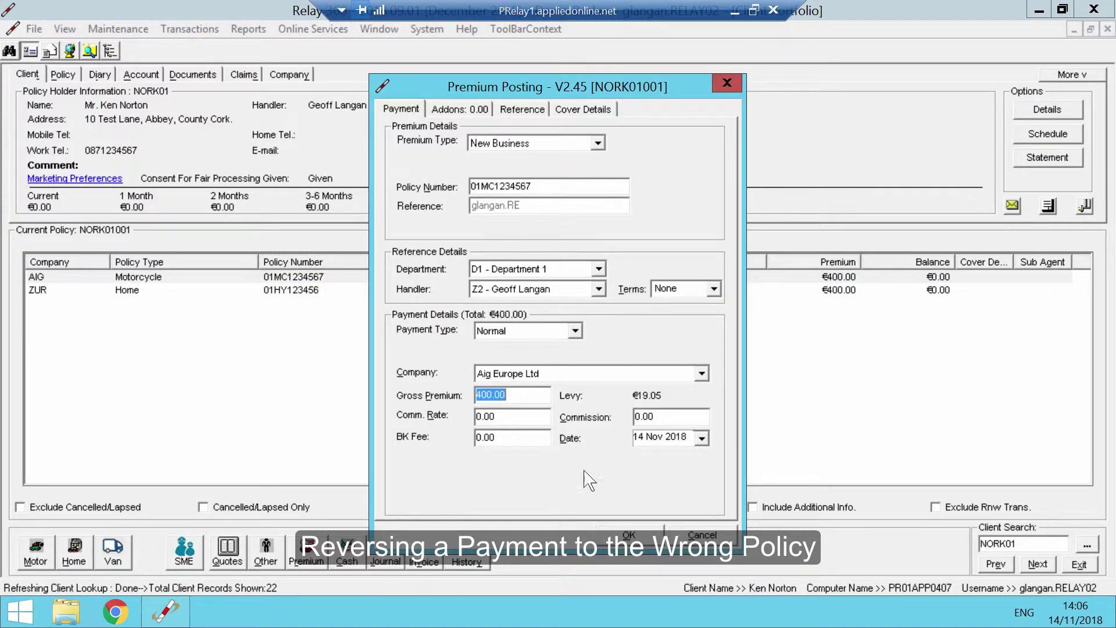
left_click(629, 533)
left_click(692, 351)
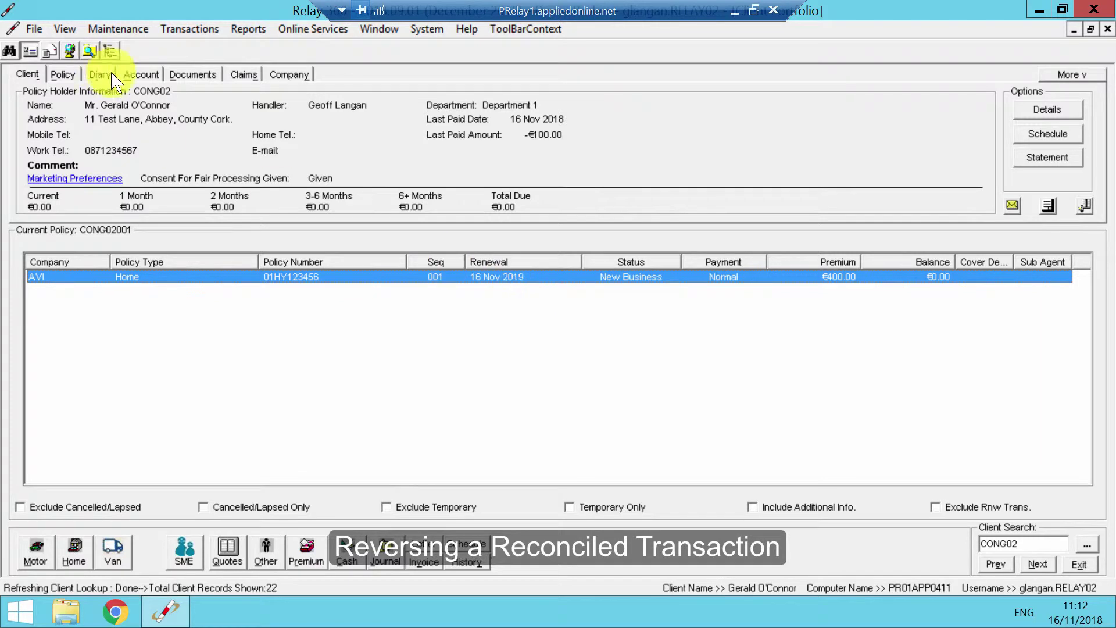
Step: Review the breakdown of the sequence 005 New Business entry in the Home client's account, including its allocations, company details and company payment details
left_click(142, 75)
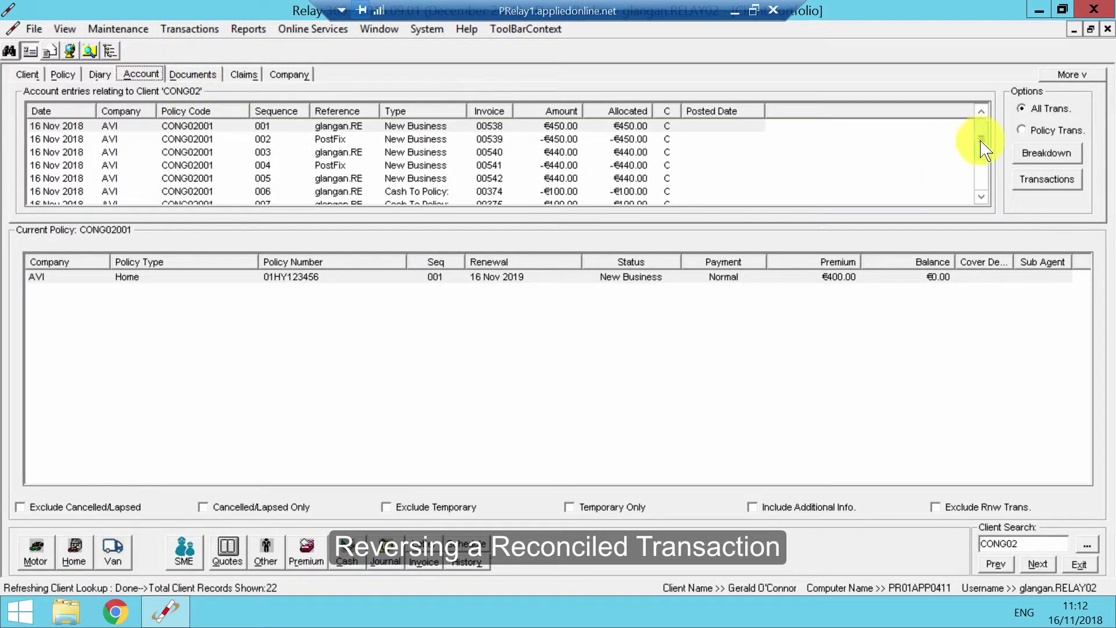
left_click_drag(981, 141, 976, 167)
left_click(446, 125)
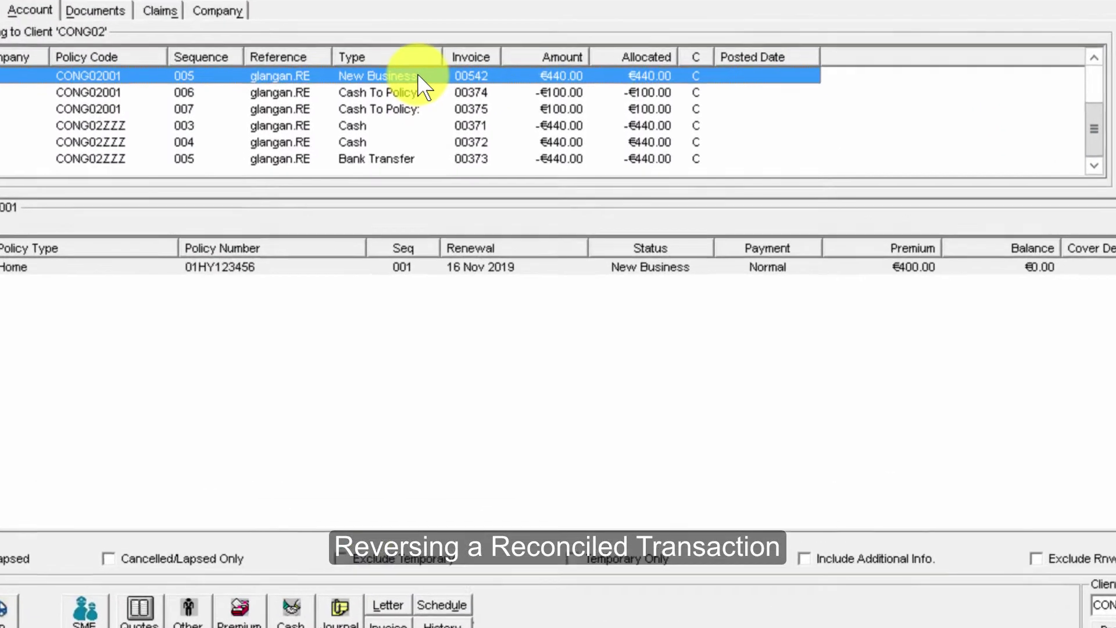
double_click(418, 76)
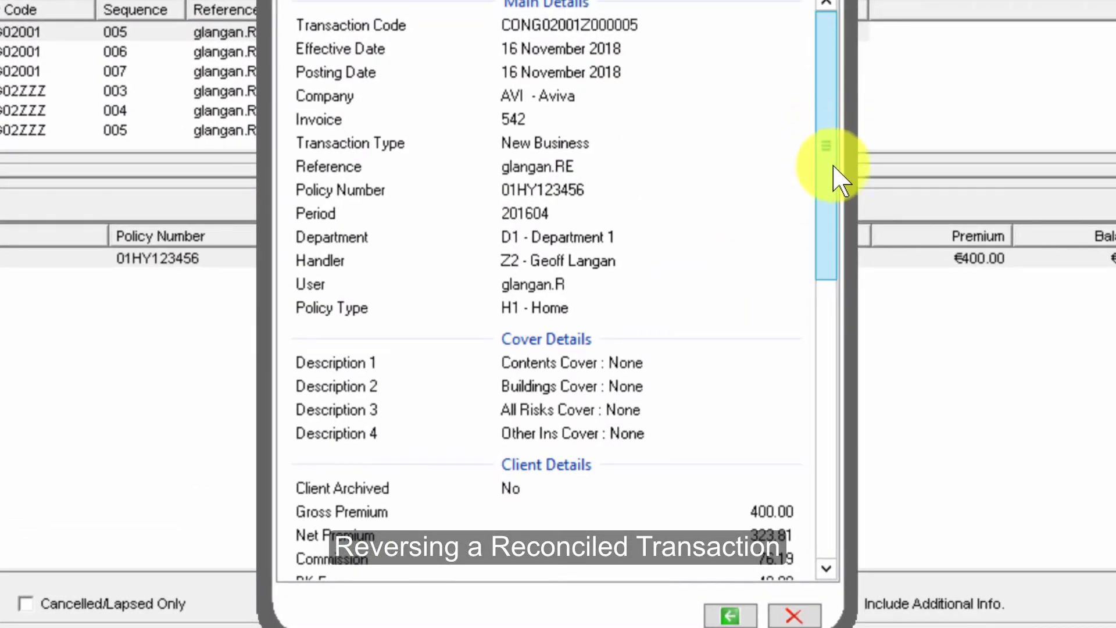
left_click_drag(837, 180, 834, 442)
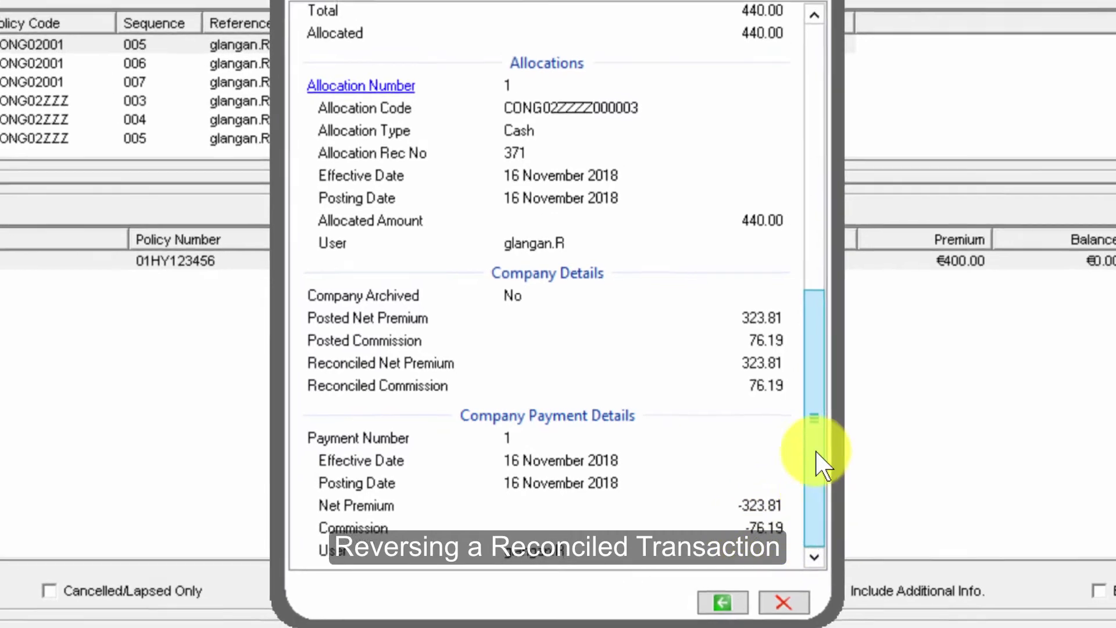
left_click_drag(816, 452, 816, 189)
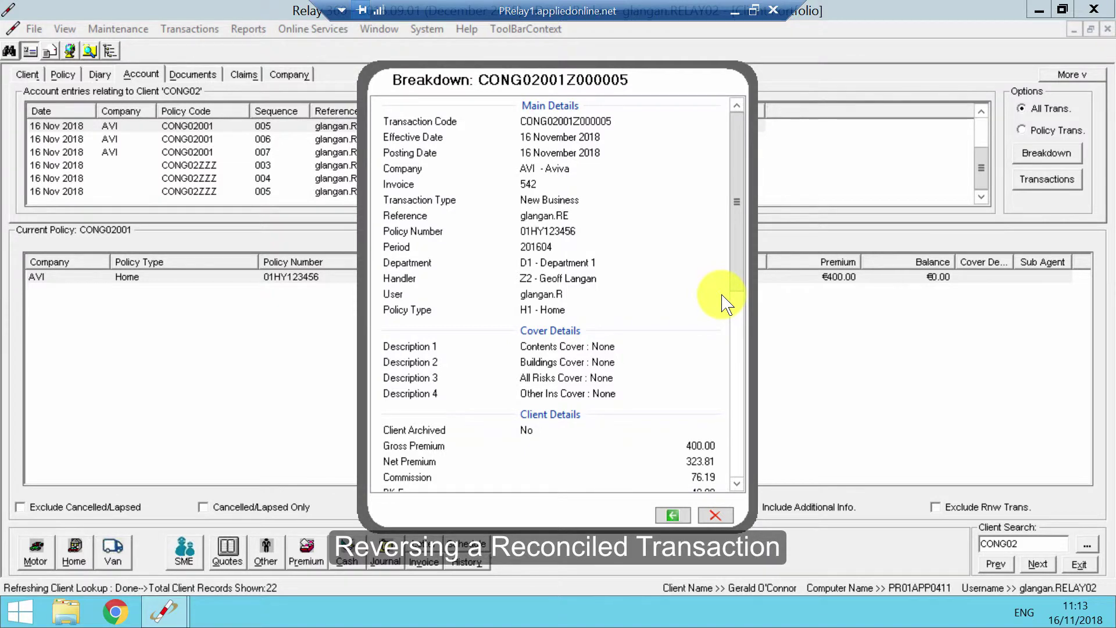
Step: Close the breakdown and fill in a Return premium posting for the Home policy with a gross premium of 400.00
left_click(715, 515)
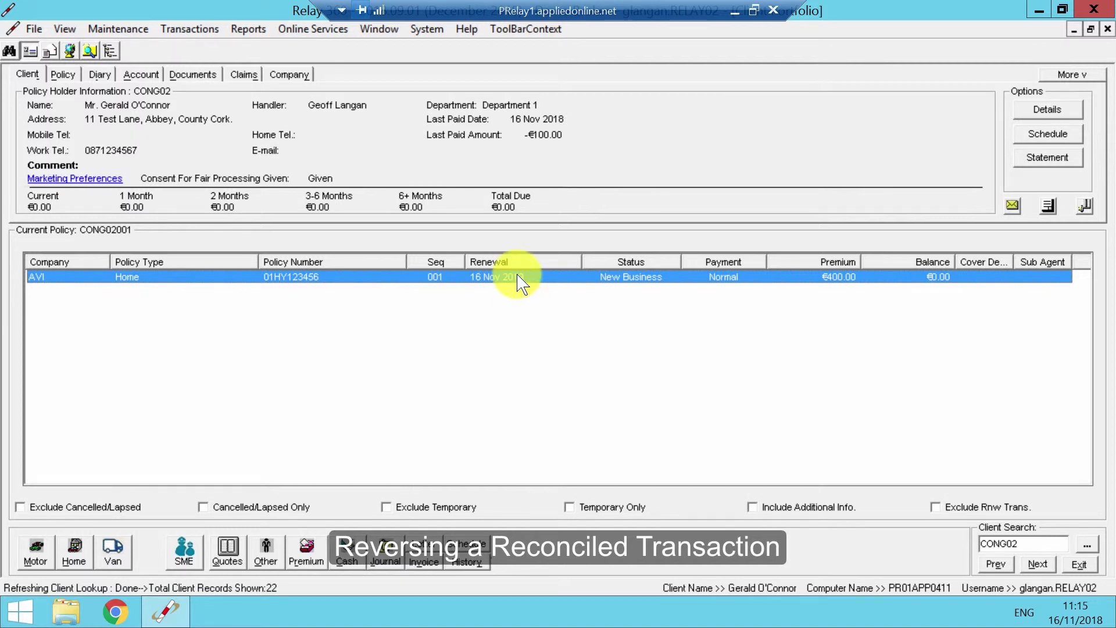
right_click(518, 284)
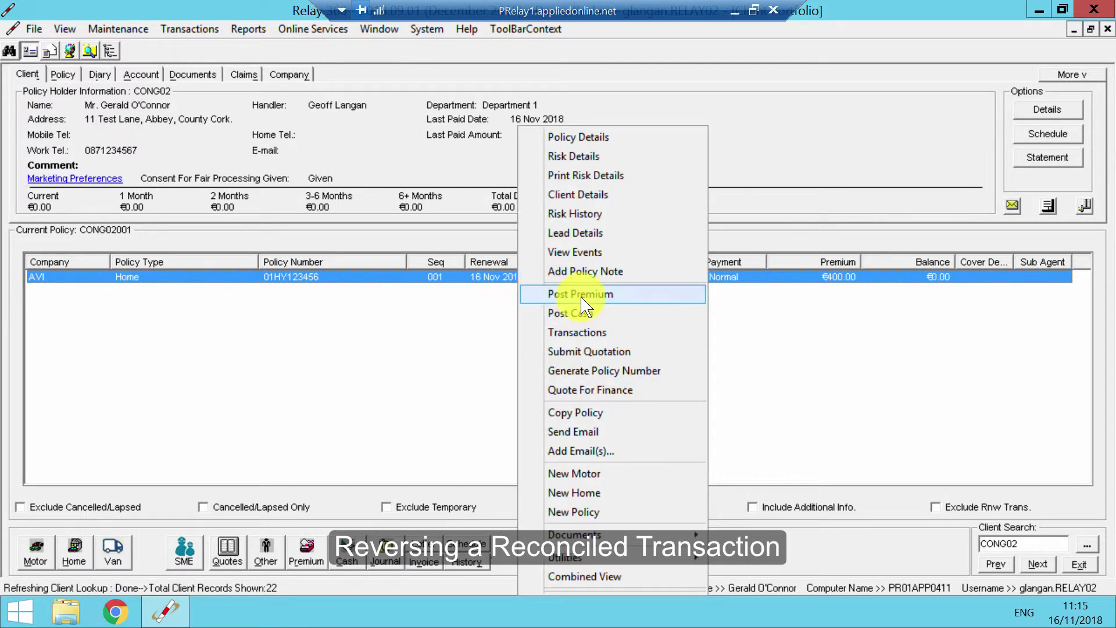
left_click(581, 295)
left_click(591, 143)
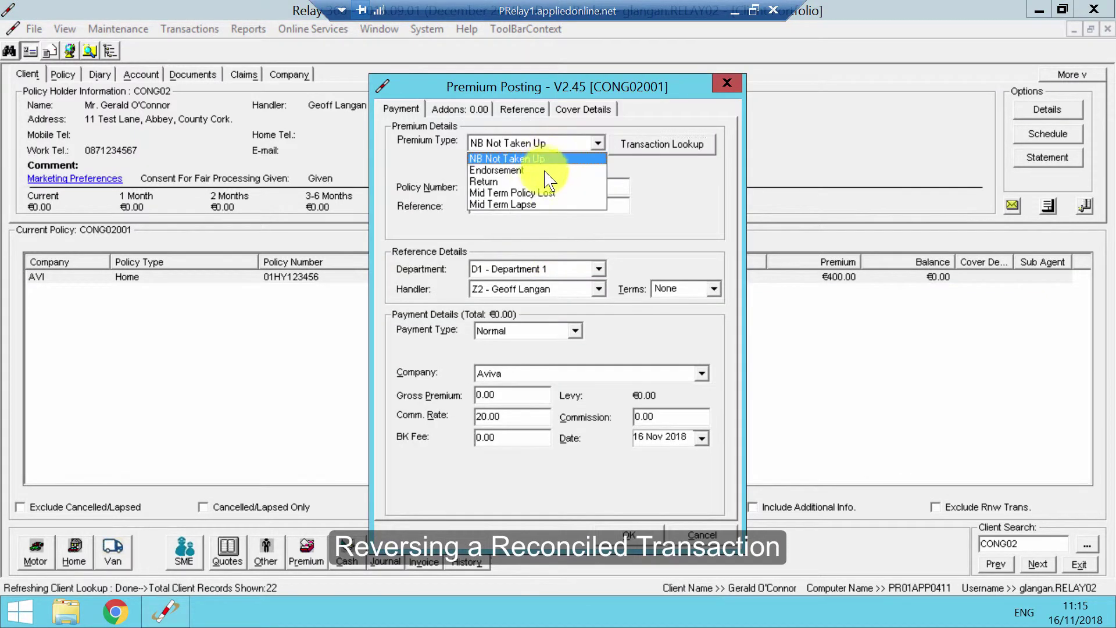
left_click(532, 181)
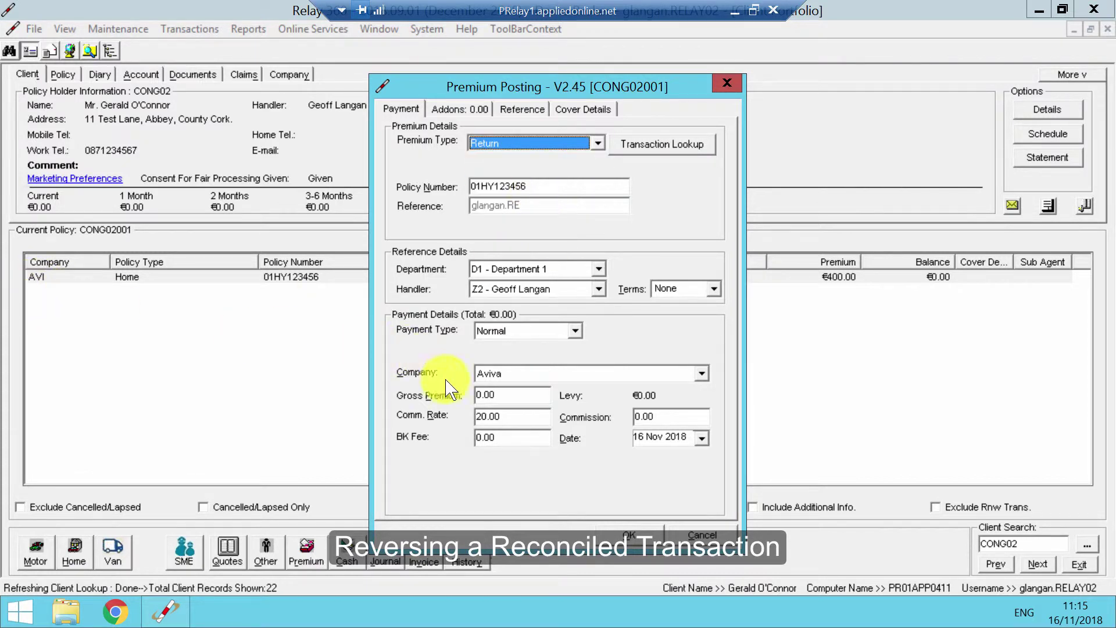
left_click(523, 391)
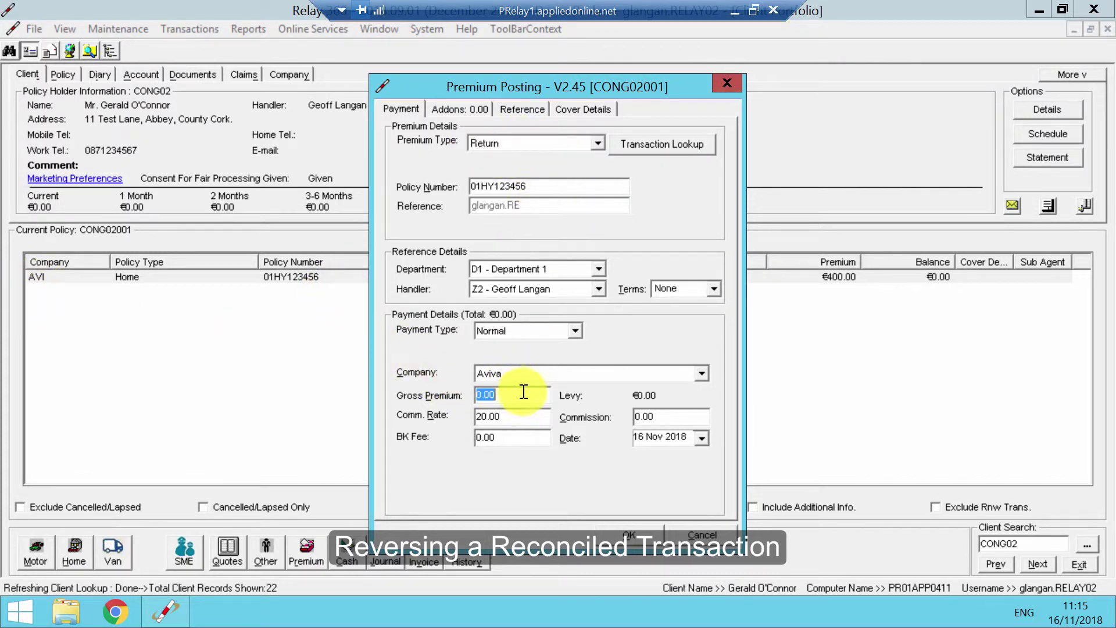
type("400.00")
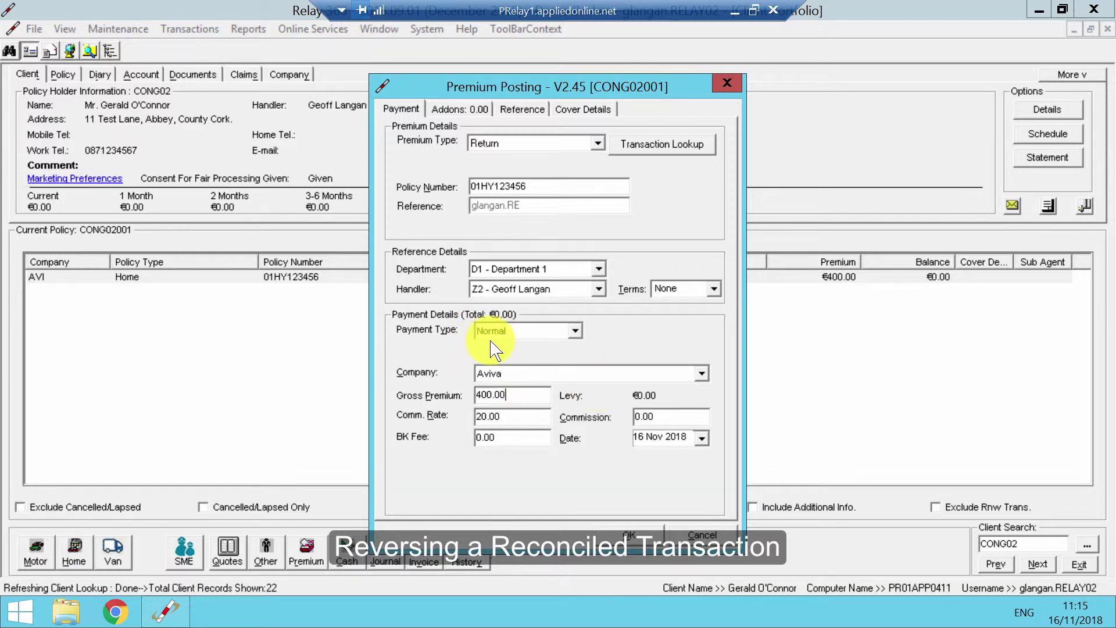
left_click(633, 536)
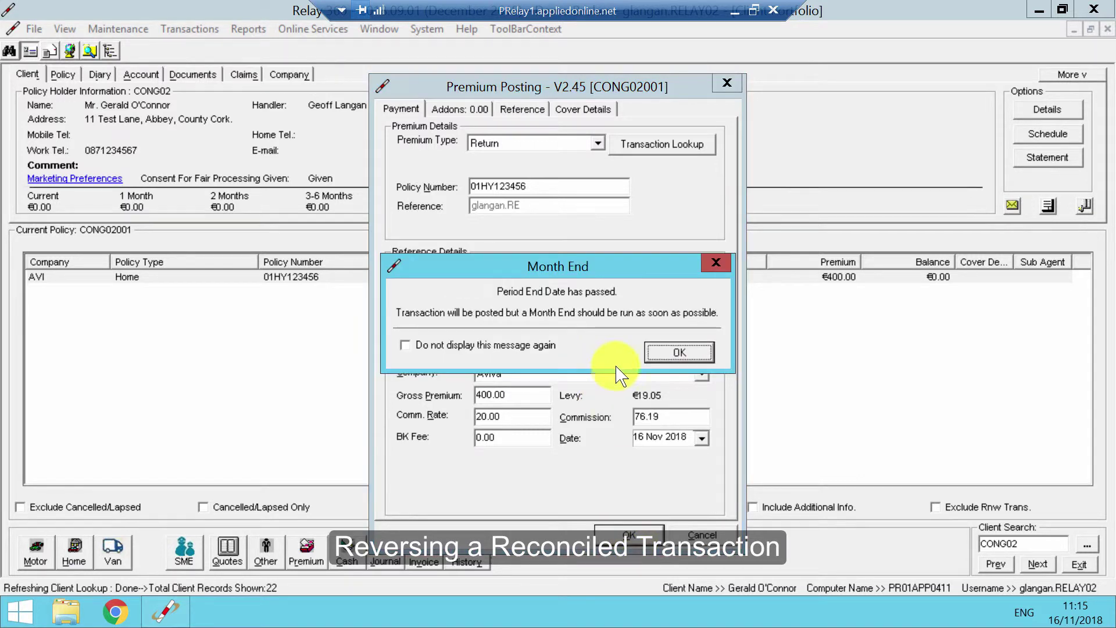
left_click(691, 352)
Step: Add the temporary cover detail "Company Rec Reverse" to the return premium and post it
left_click(719, 368)
type("Company Rec Reverse")
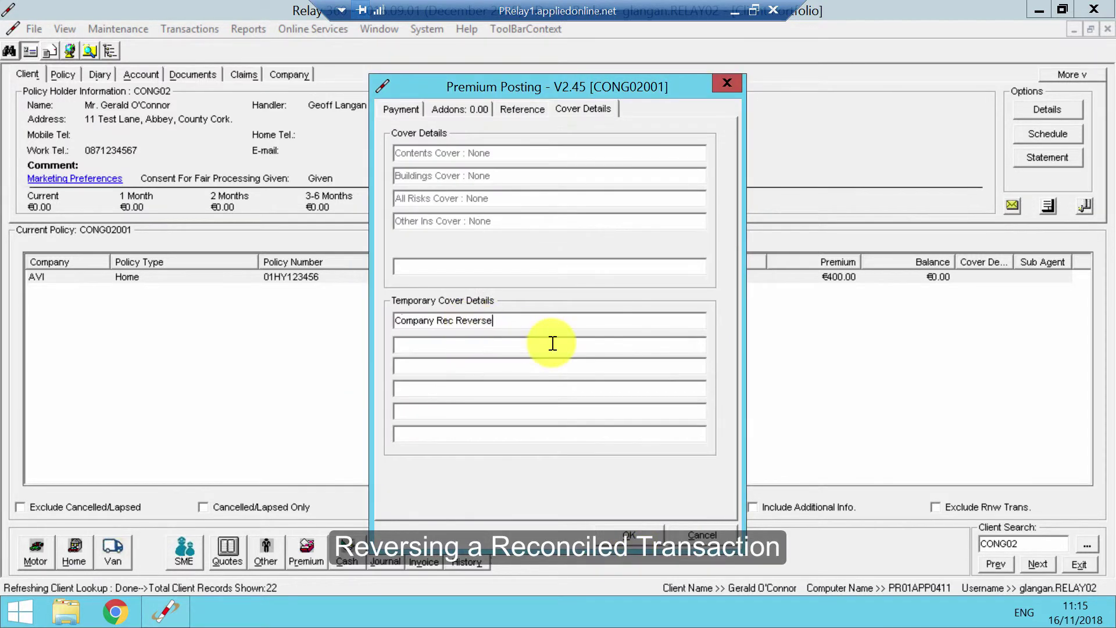
left_click(632, 536)
left_click(689, 354)
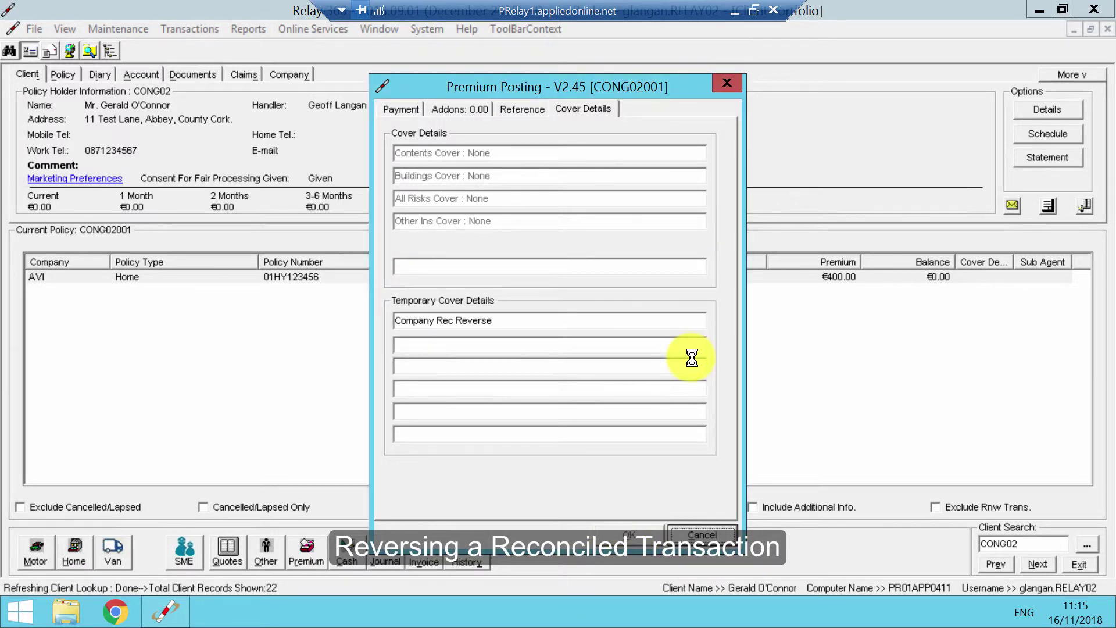
Step: Fill in an Endorsement premium posting for the Home policy with a gross premium of 400.00
right_click(492, 285)
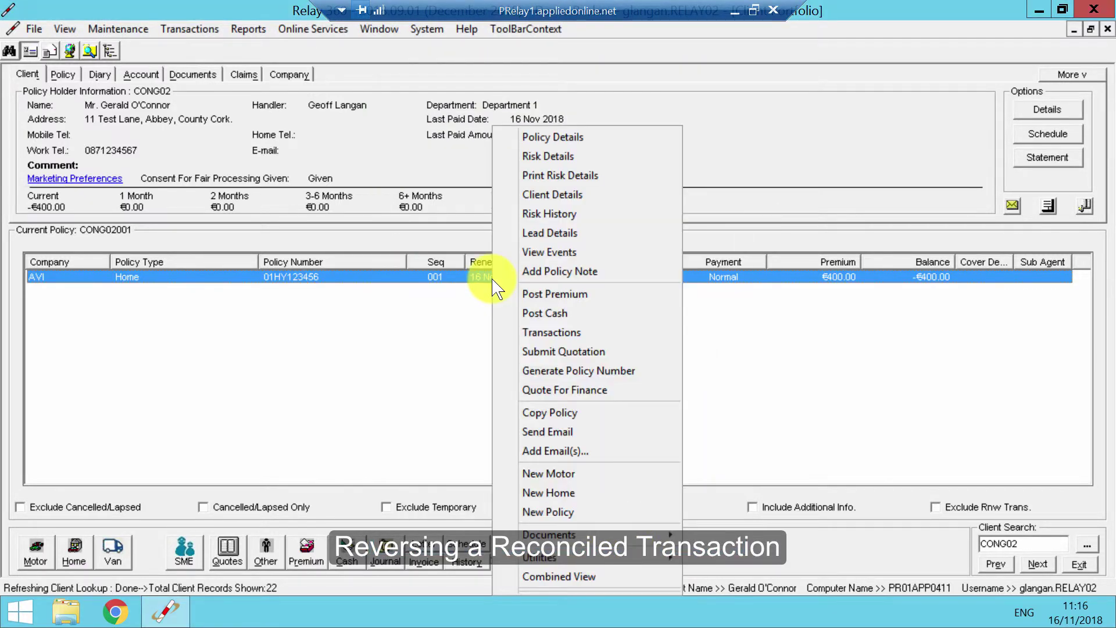
left_click(590, 294)
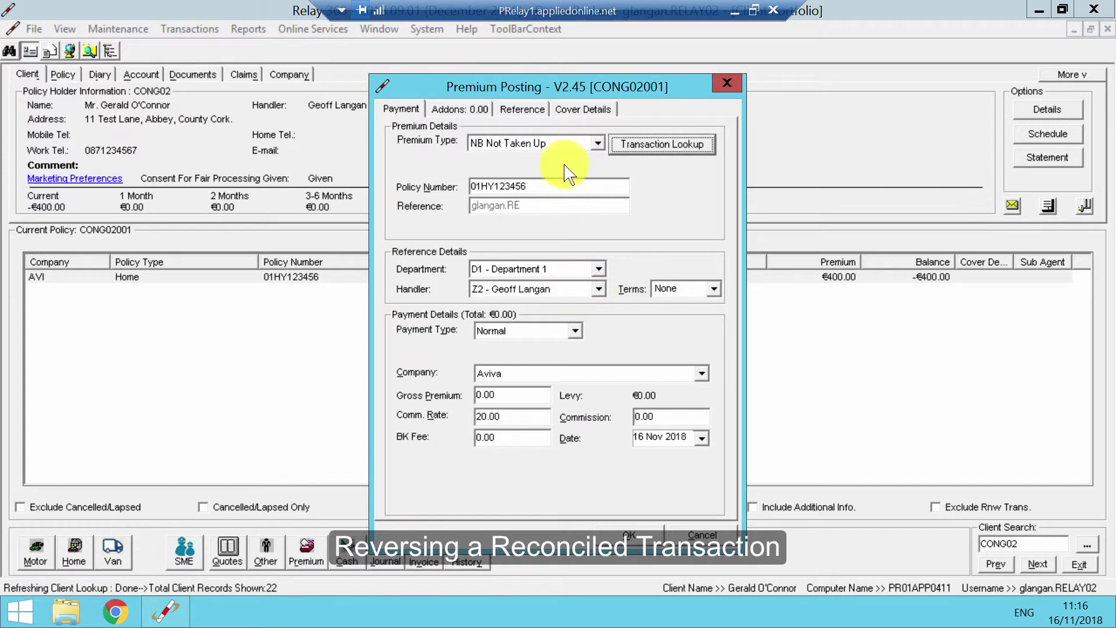
left_click(558, 143)
left_click(549, 167)
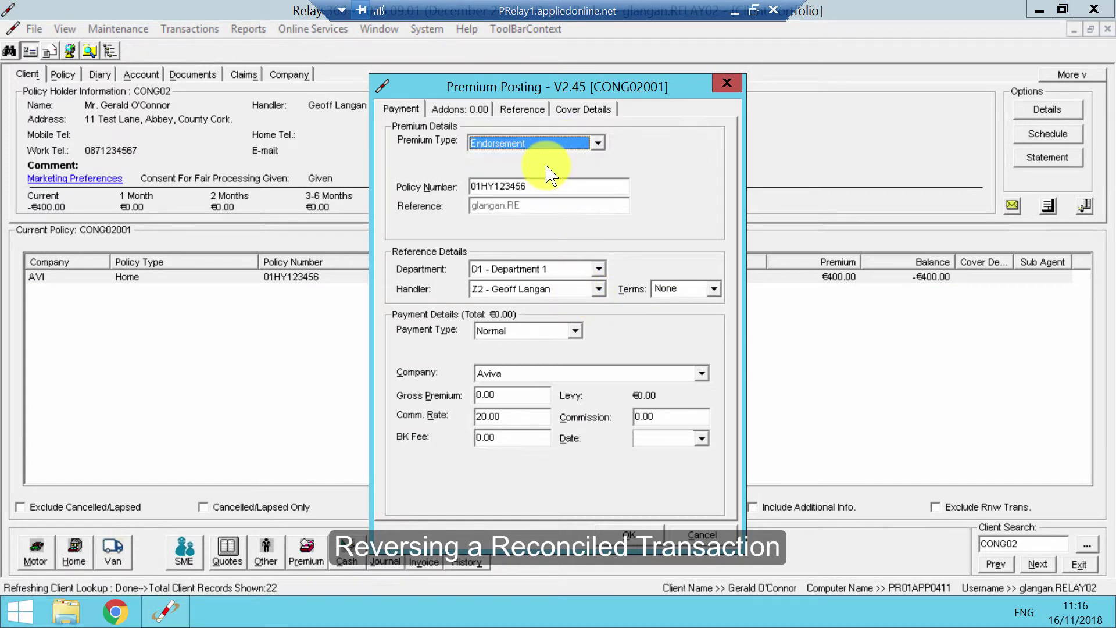
left_click(521, 402)
type("400.")
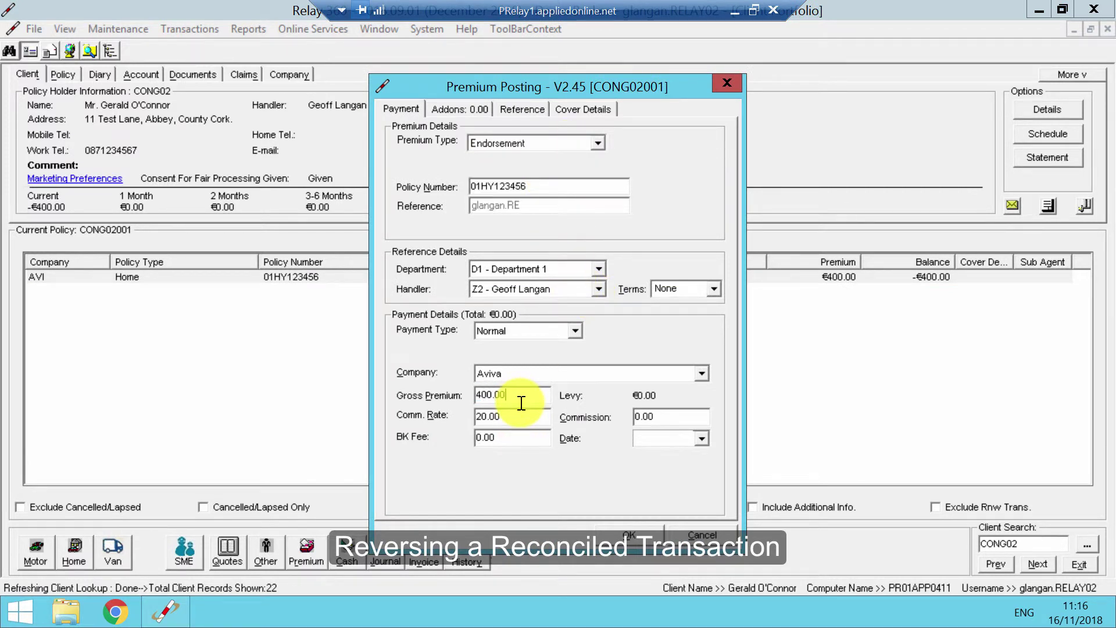
key("Tab")
key("Tab")
Step: Date the endorsement premium 16/11/2018 and post it
left_click(650, 440)
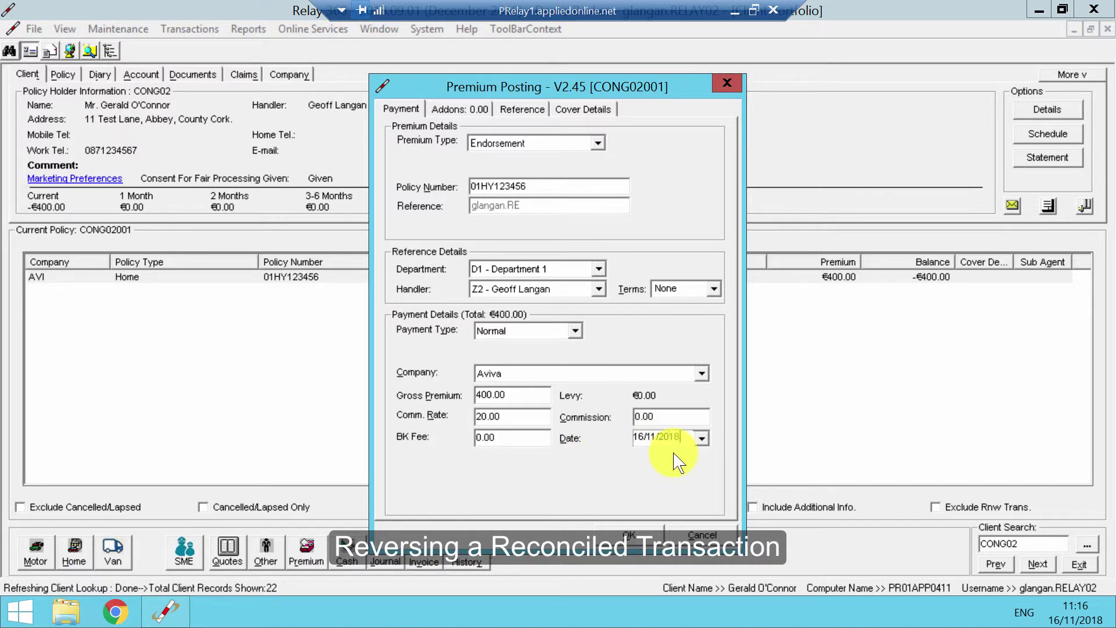
key("Tab")
left_click(628, 533)
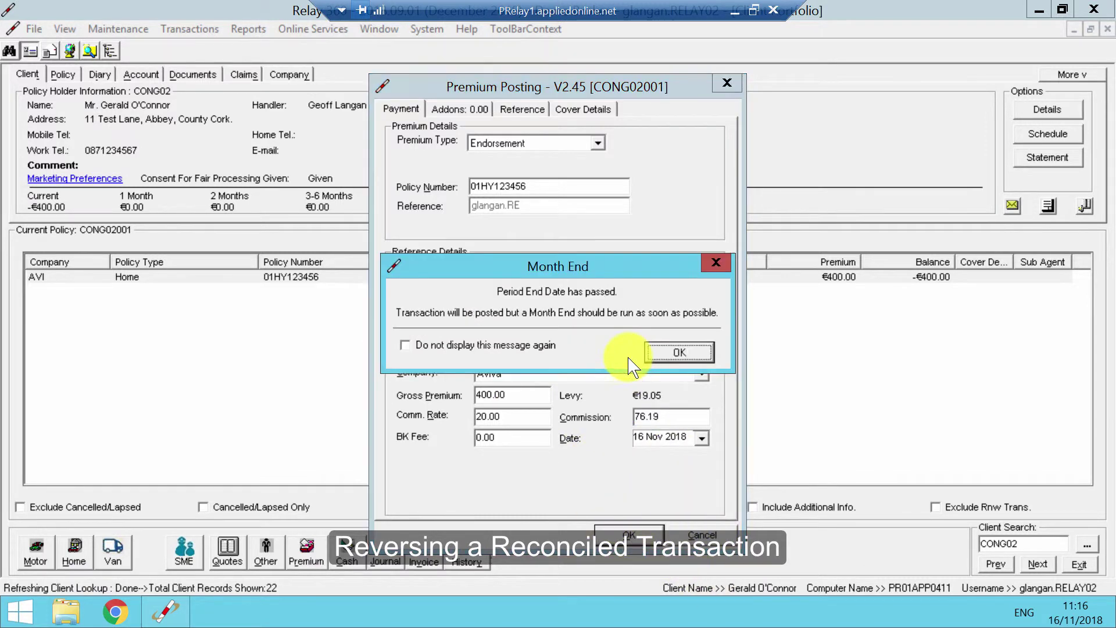
left_click(678, 352)
left_click(725, 367)
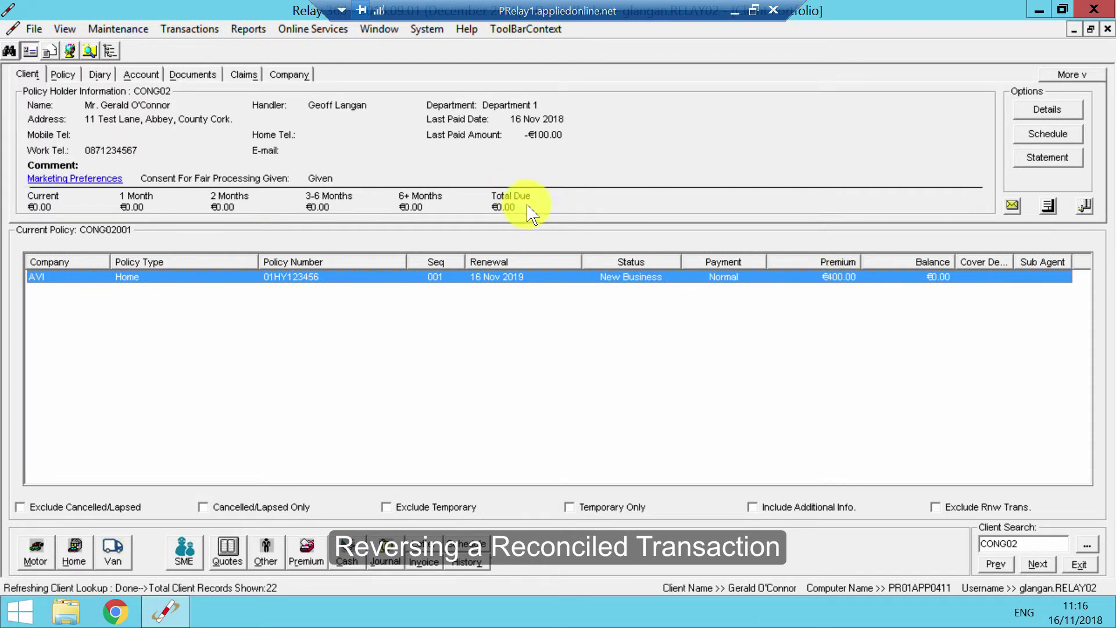
Step: Open the company reconciliation for AVI - Aviva and list its transactions ordered by date
left_click(192, 29)
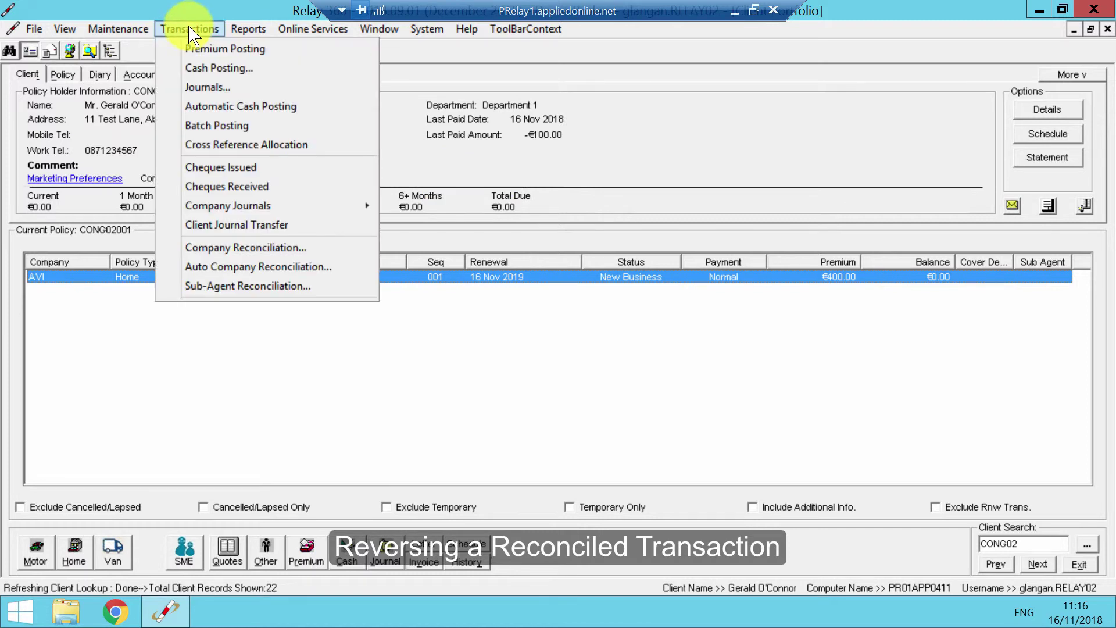
left_click(237, 248)
left_click(212, 57)
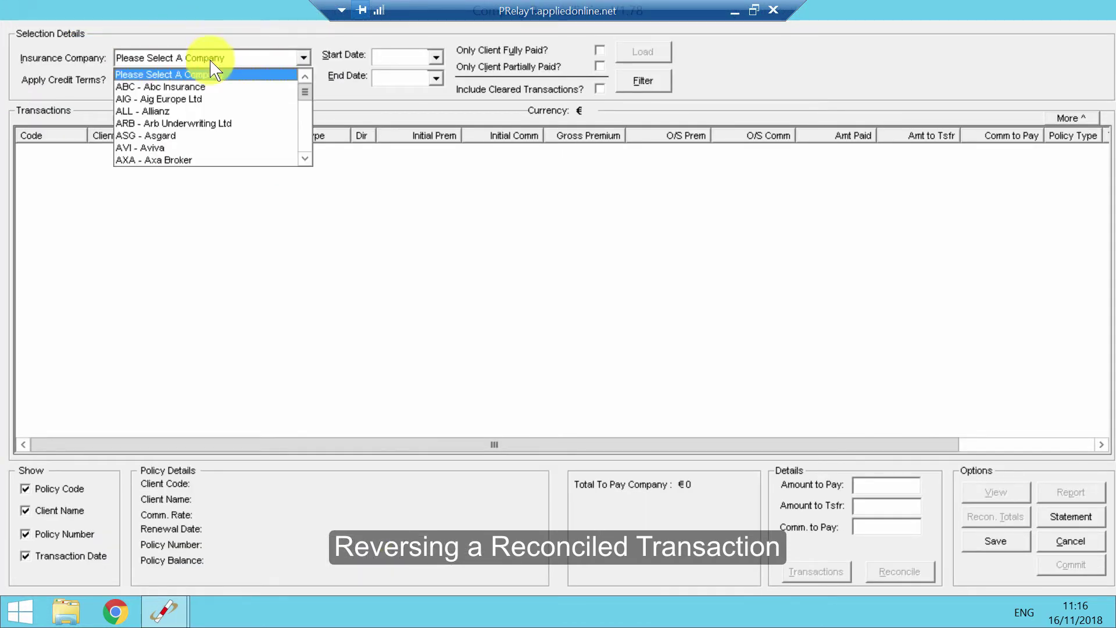
left_click(174, 149)
left_click(644, 87)
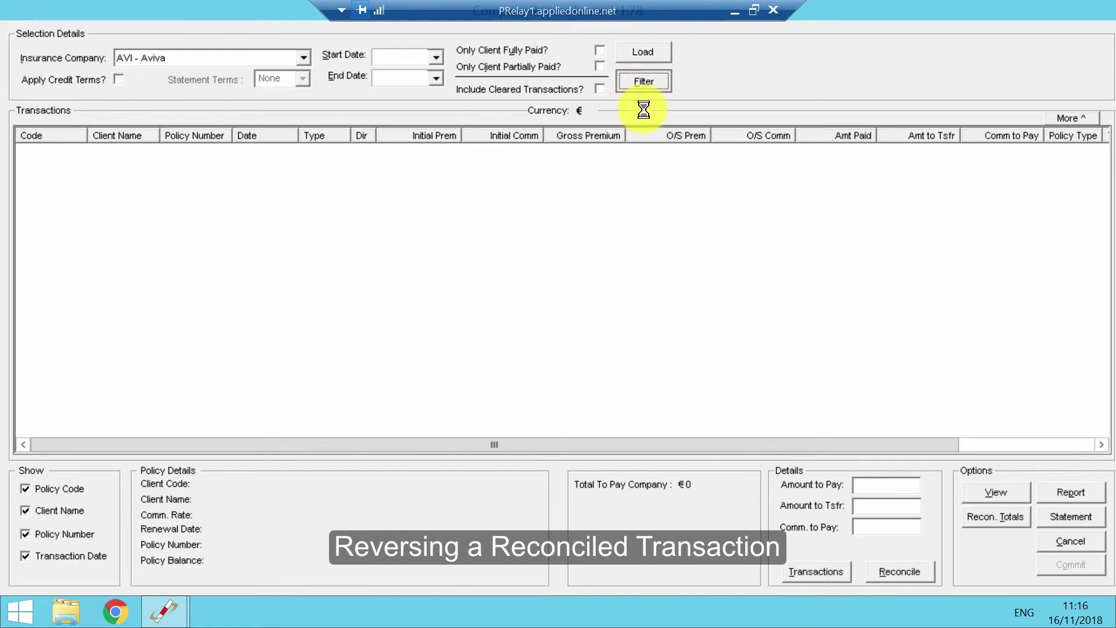
left_click(256, 135)
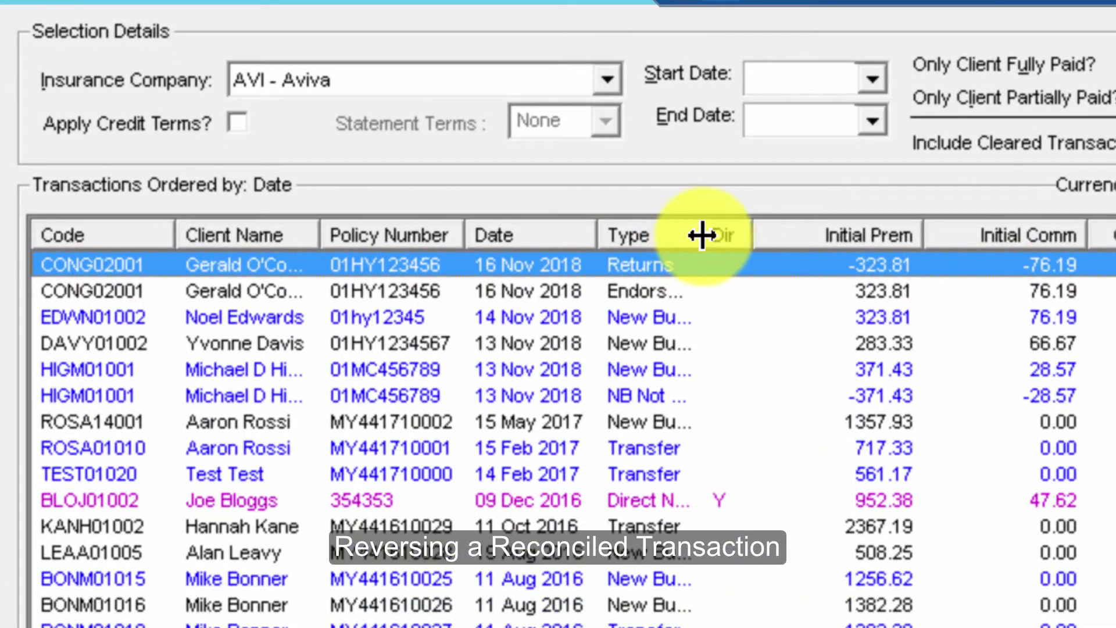
Step: Widen the Type column and examine the Returns and Endorsement transactions dated 16 Nov 2018
left_click_drag(352, 135, 398, 142)
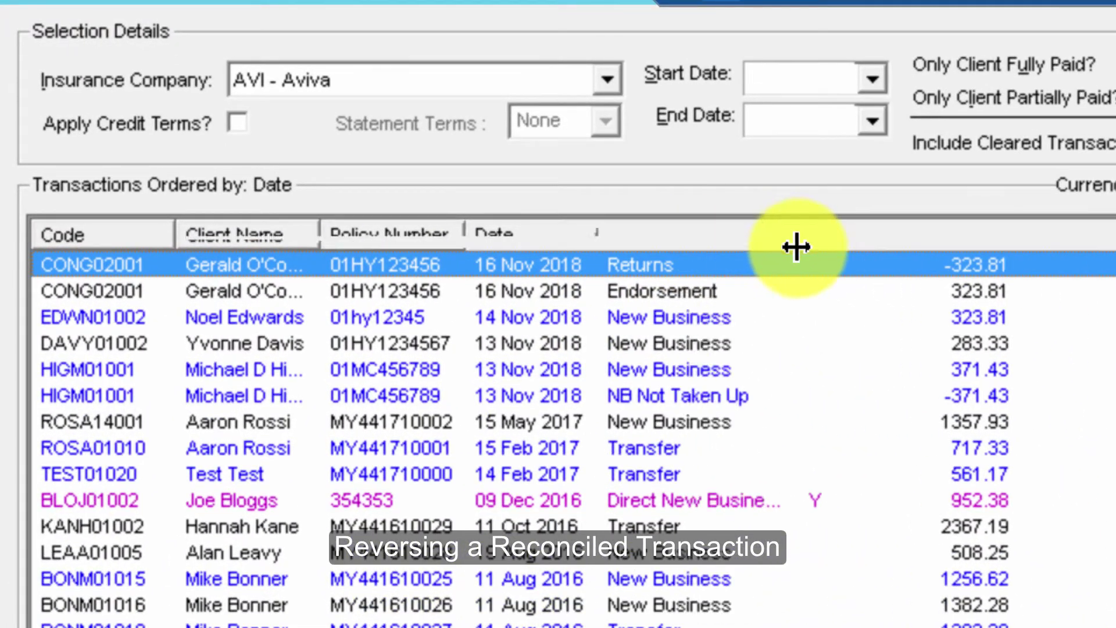
left_click_drag(796, 247, 800, 247)
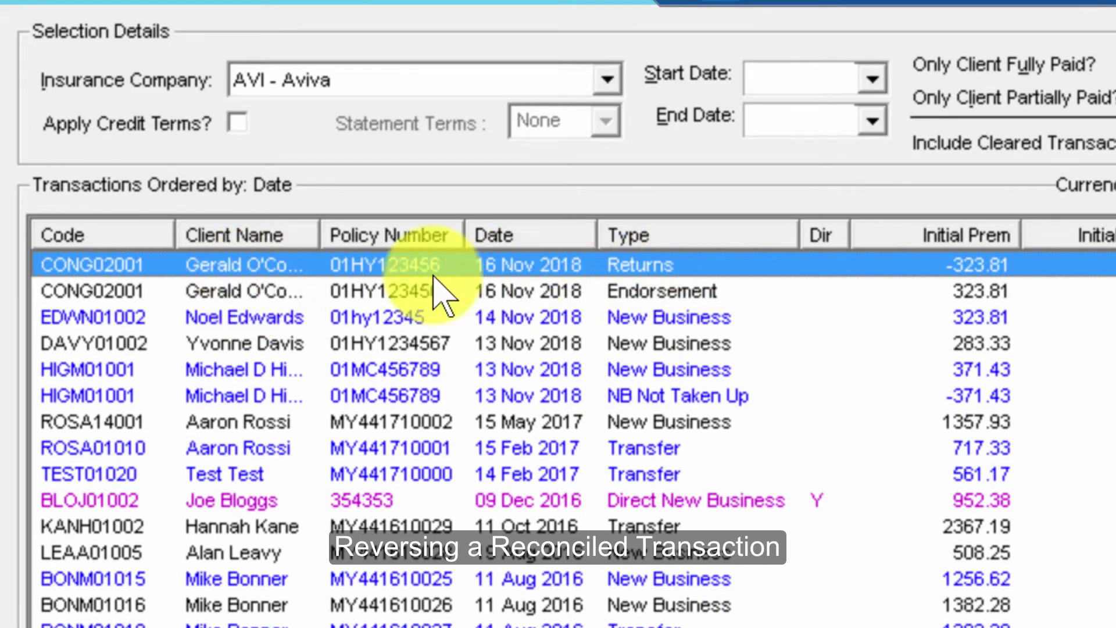
left_click(697, 293)
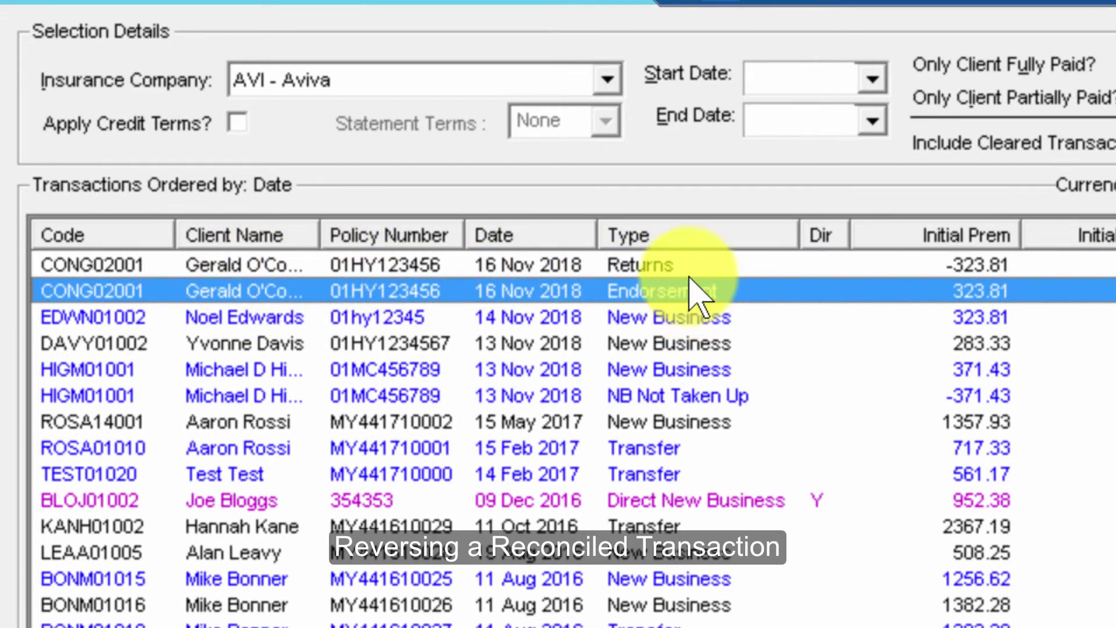
left_click(690, 268)
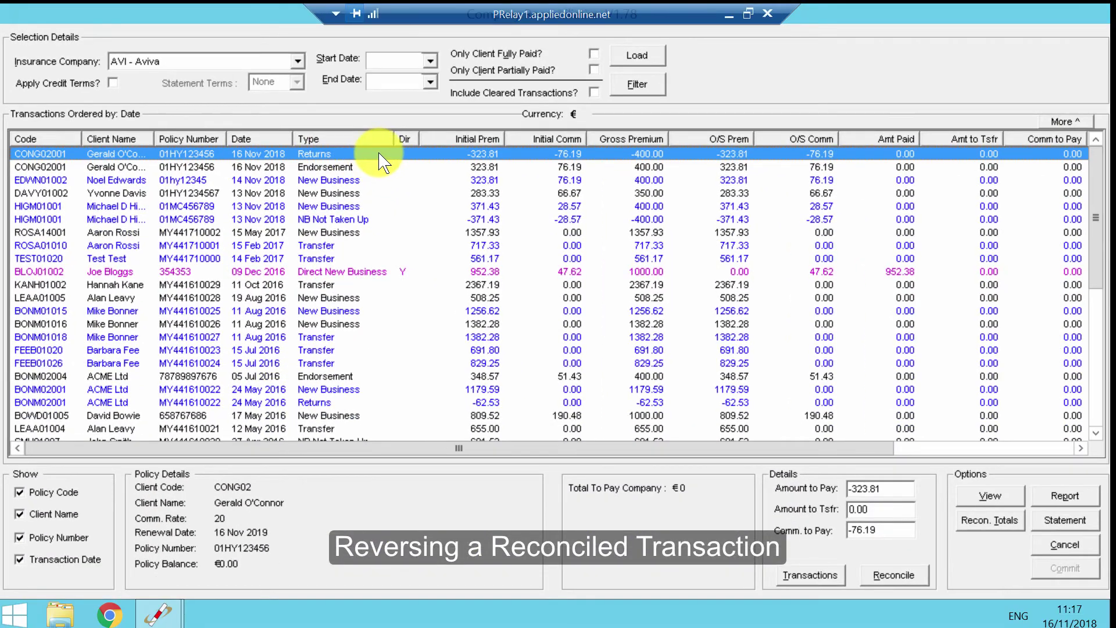
Step: Mark the -323.81 Returns transaction dated 16 Nov 2018 for reconciliation and select the matching 323.81 Endorsement transaction
double_click(378, 154)
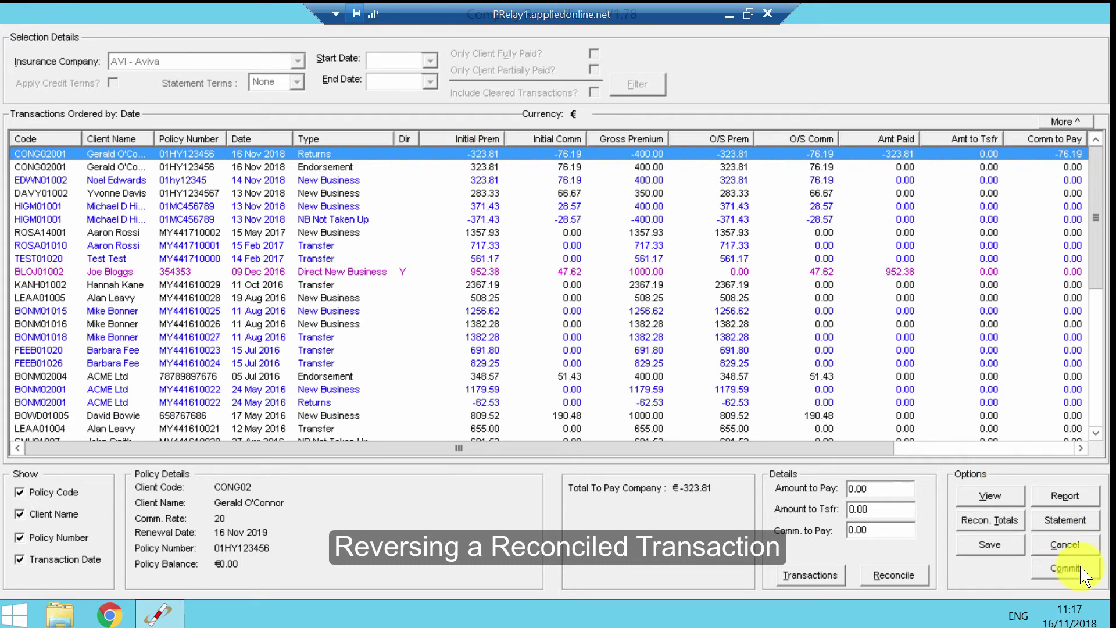
left_click(1065, 569)
left_click(331, 168)
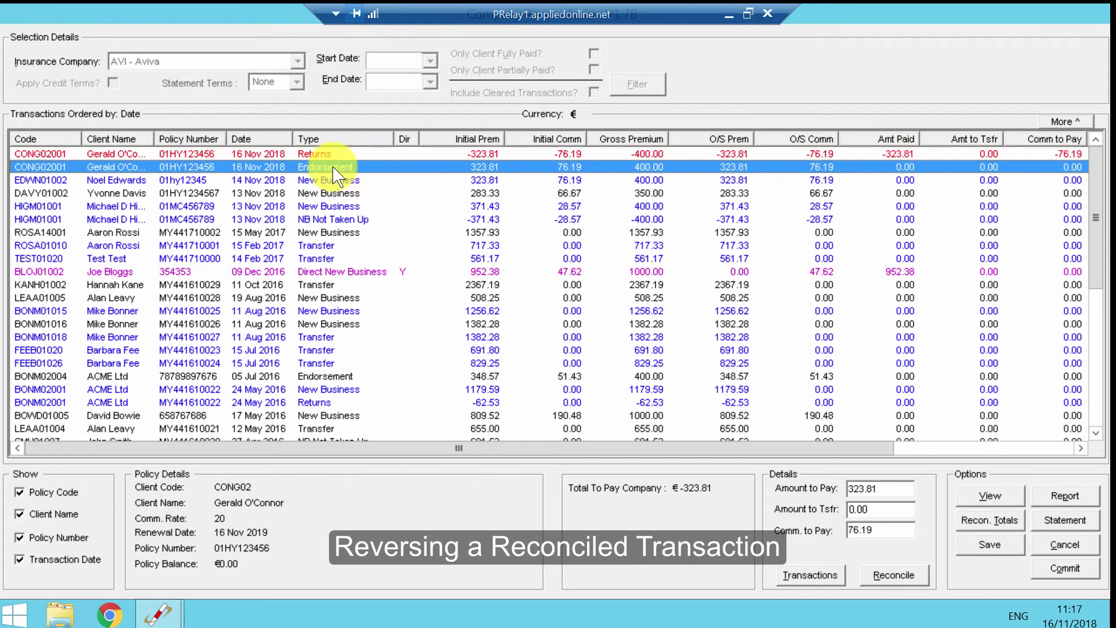